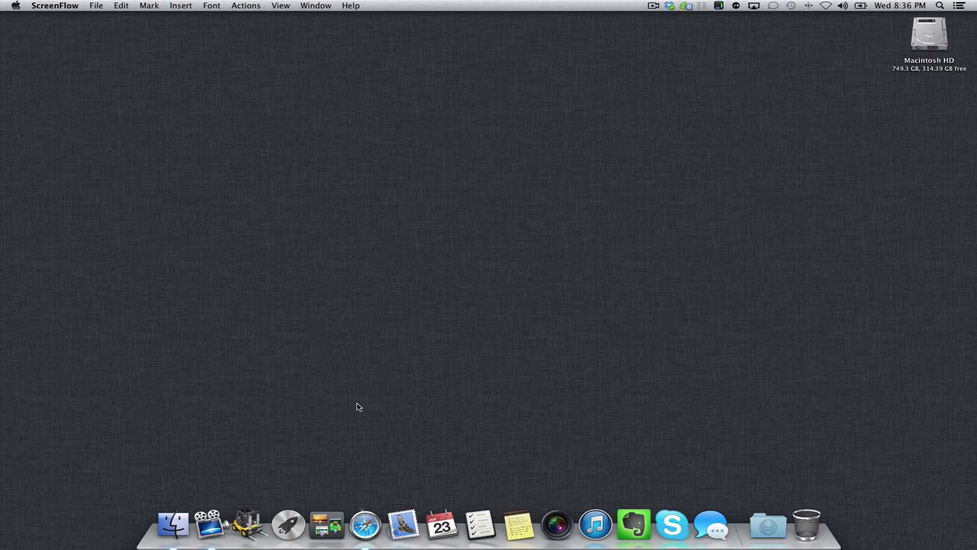
# - Launch ControllerMate from Launchpad
pyautogui.click(288, 524)
pyautogui.hscroll(5, 672, 421)
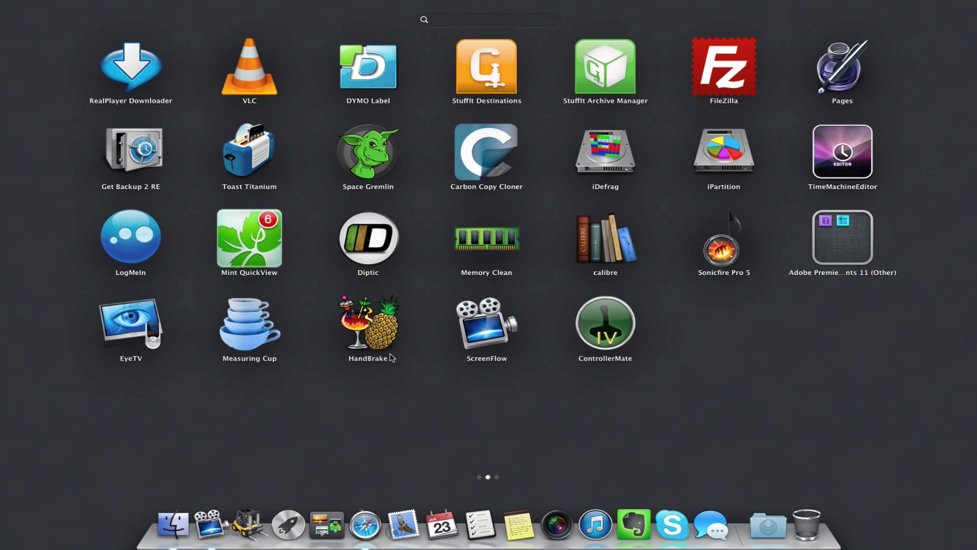
pyautogui.click(600, 339)
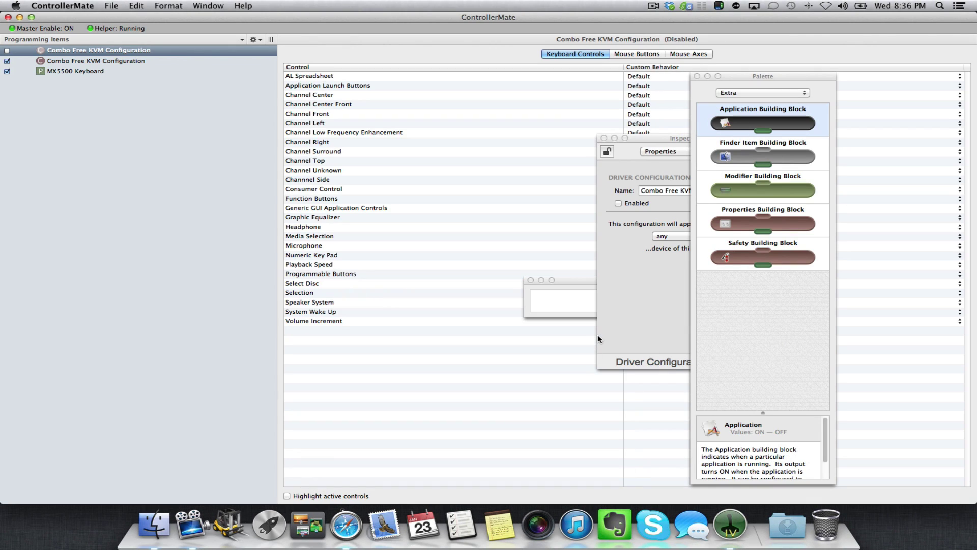
# - Show the Top-Level Programming Items overview, move Palette and Inspector aside, and close the Output window
pyautogui.click(116, 162)
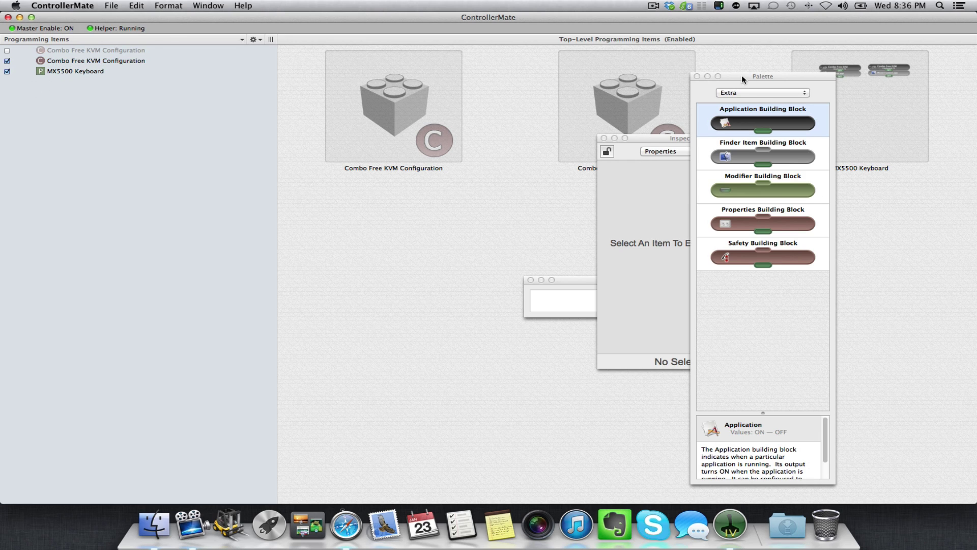
pyautogui.moveTo(741, 74); pyautogui.dragTo(843, 76)
pyautogui.moveTo(709, 137); pyautogui.dragTo(697, 194)
pyautogui.click(531, 280)
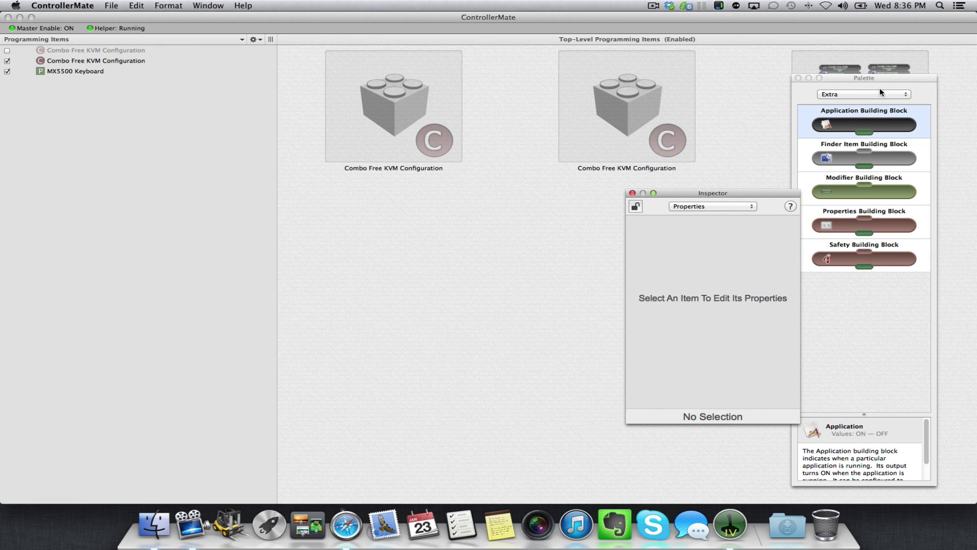
# - Add a Driver Configuration from the Palette's Controllers > Combo Free KVM Keyboard blocks to Programming Items
pyautogui.click(864, 94)
pyautogui.click(864, 36)
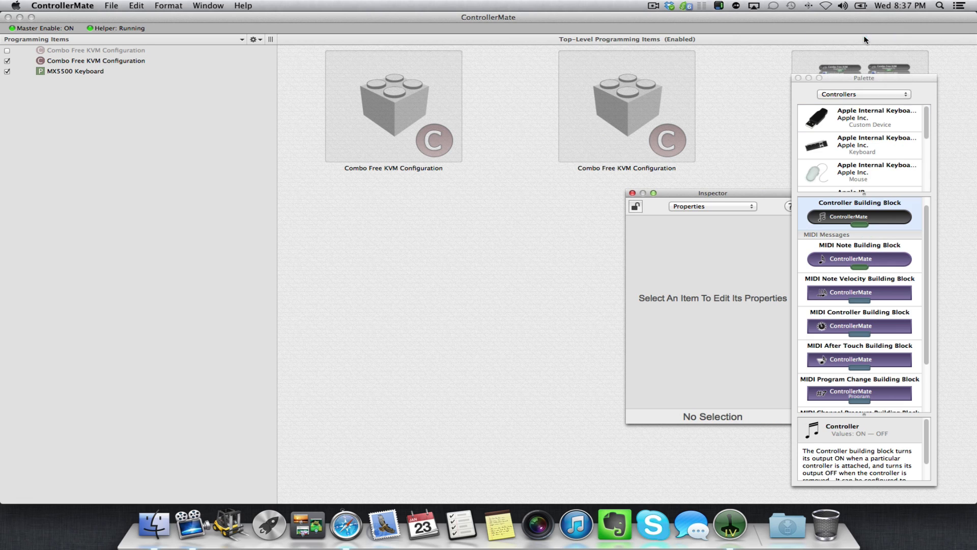
pyautogui.scroll(-3, 863, 137)
pyautogui.scroll(-2, 863, 140)
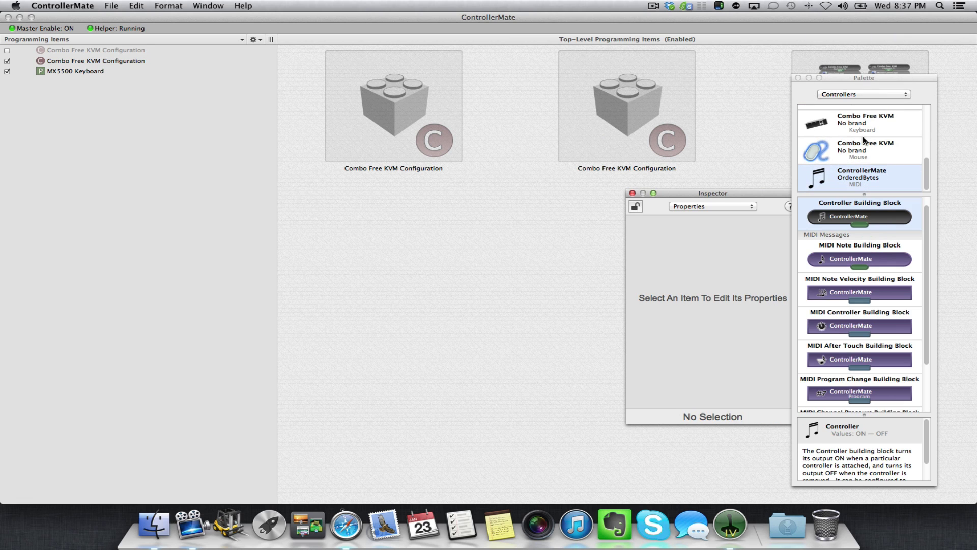
pyautogui.click(849, 122)
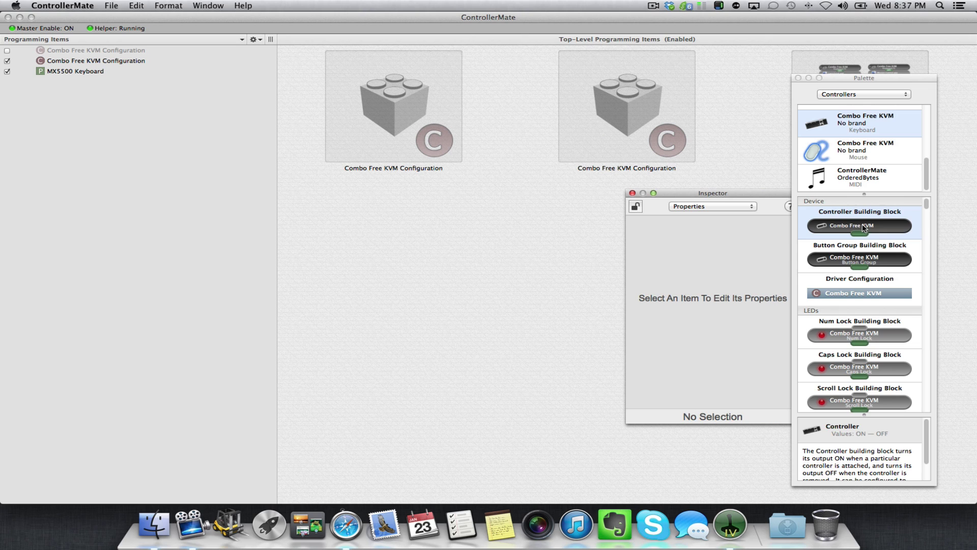
pyautogui.click(870, 293)
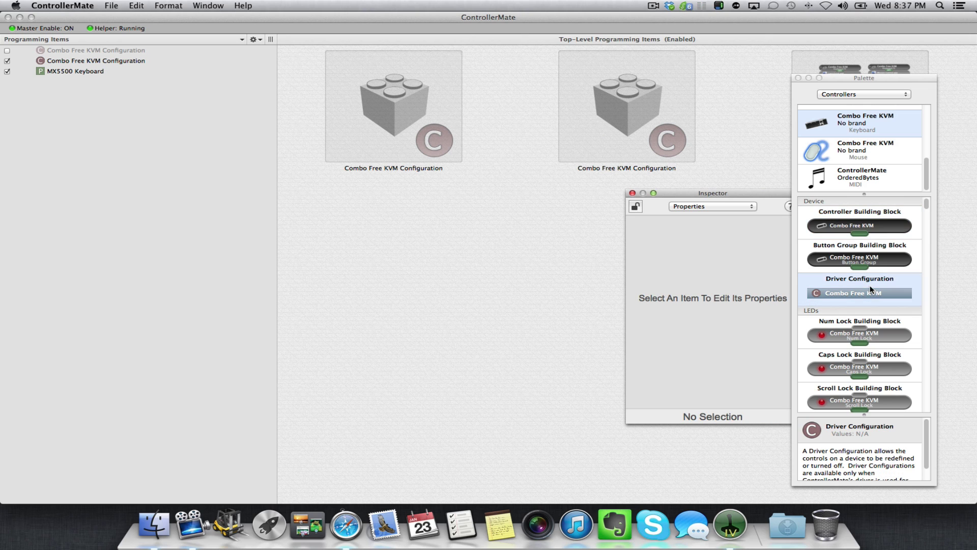
pyautogui.moveTo(852, 290); pyautogui.dragTo(69, 238)
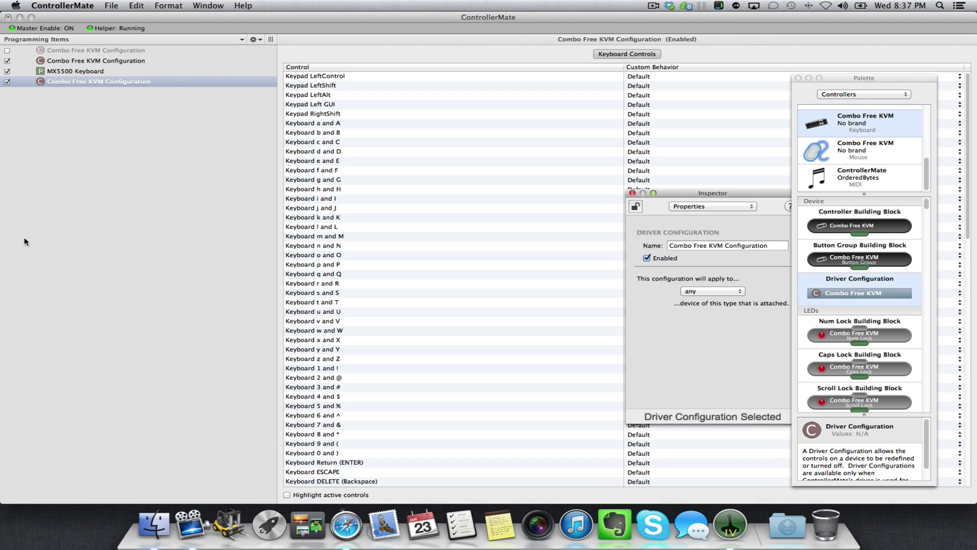
# - Select the Keyboard Num Lock and Clear row in the new configuration's control list
pyautogui.click(90, 82)
pyautogui.moveTo(766, 198); pyautogui.dragTo(104, 173)
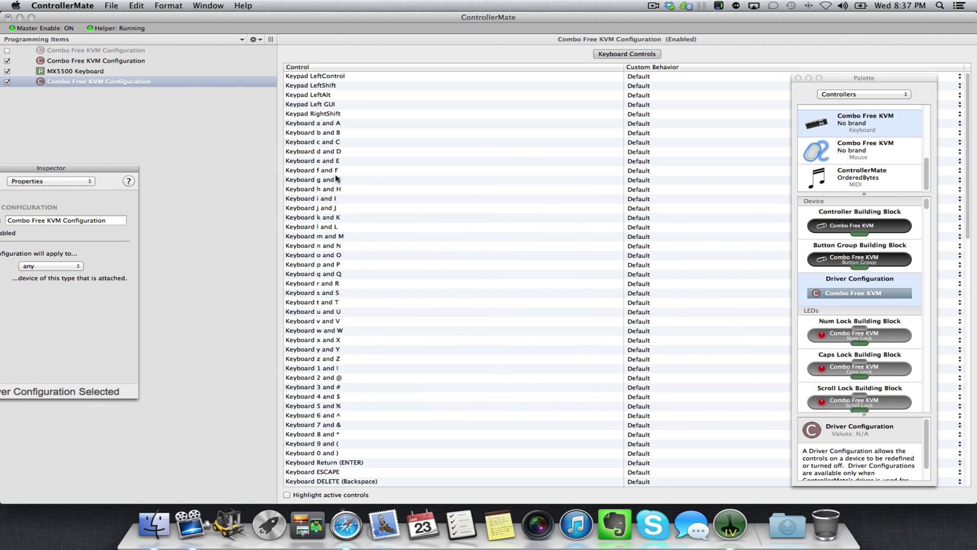
pyautogui.scroll(-3, 336, 220)
pyautogui.scroll(-5, 335, 222)
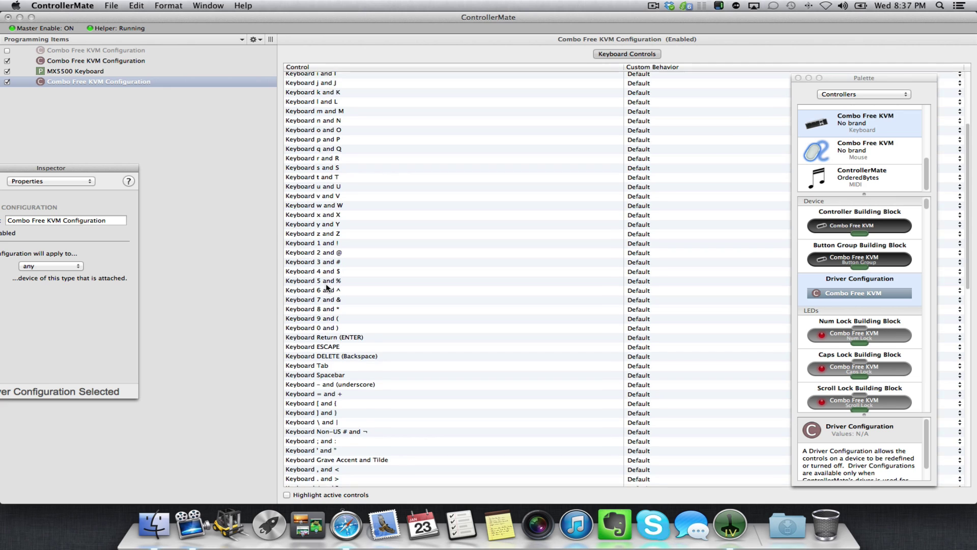
pyautogui.scroll(-5, 340, 317)
pyautogui.scroll(-10, 340, 318)
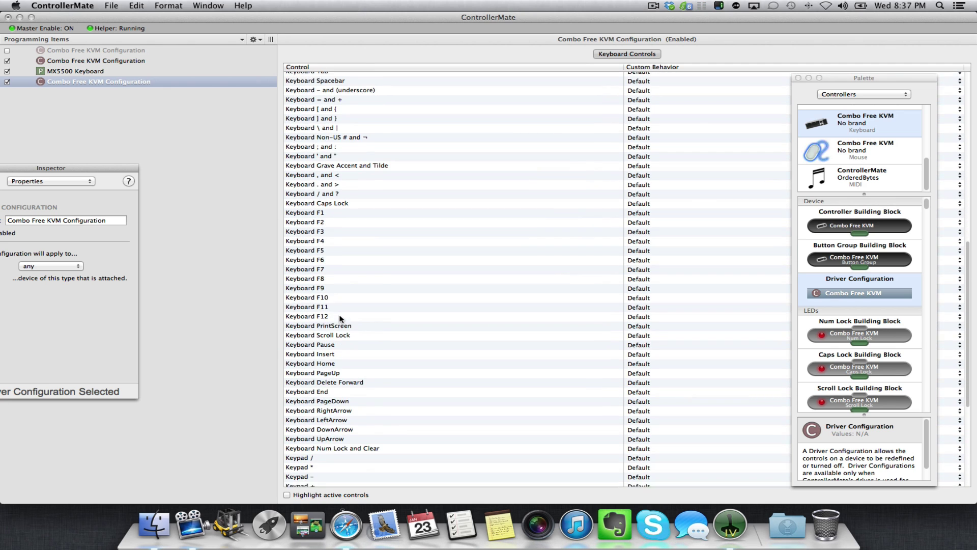
pyautogui.click(339, 381)
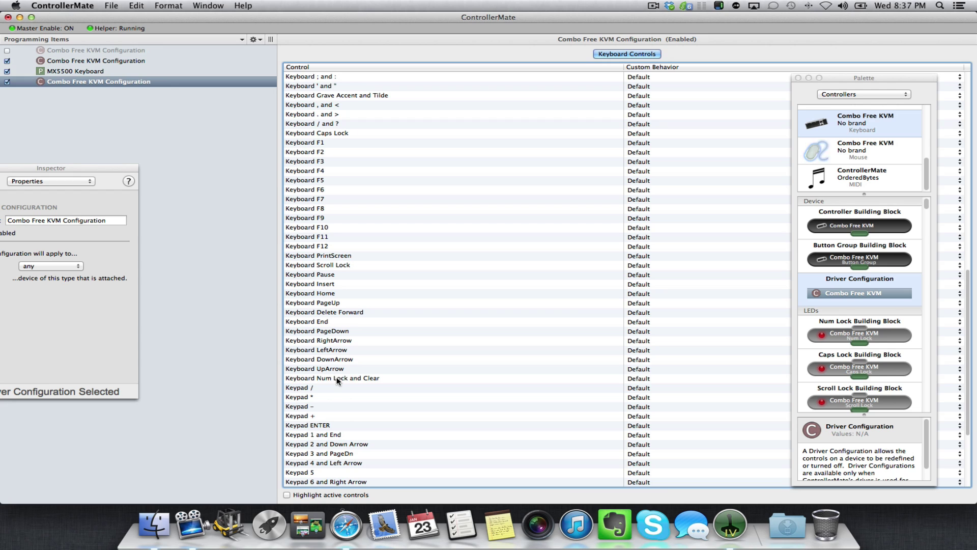
pyautogui.click(344, 380)
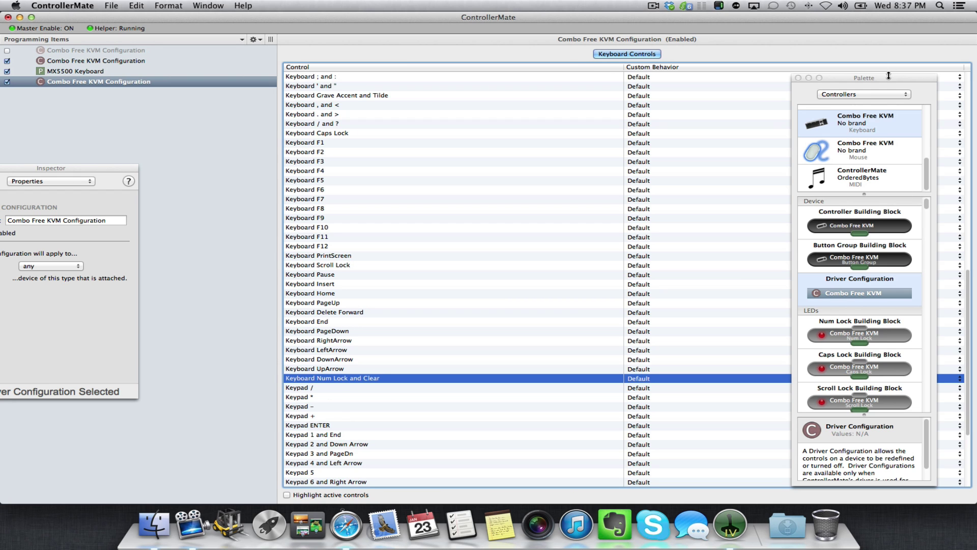
pyautogui.moveTo(888, 78); pyautogui.dragTo(231, 84)
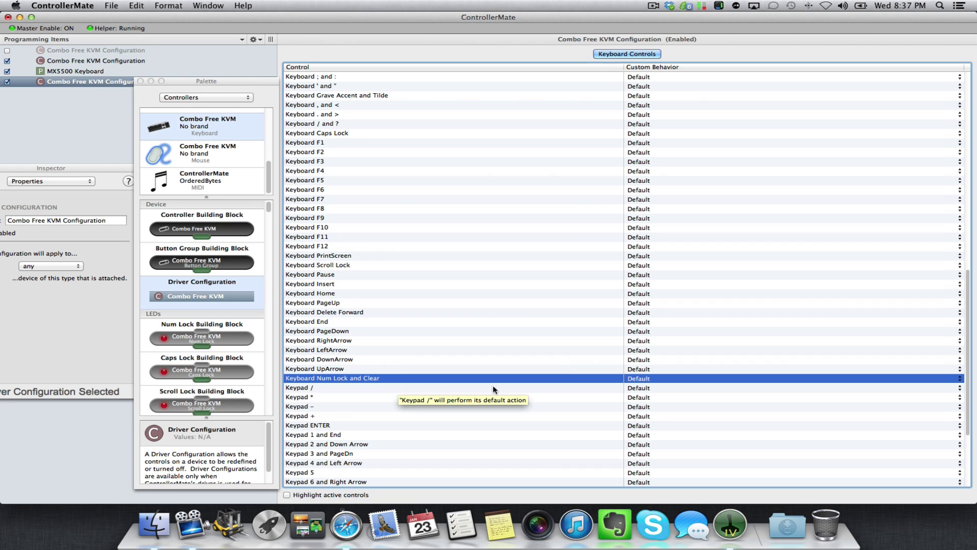
# - Choose None as the Keyboard Num Lock and Clear custom behavior
pyautogui.click(704, 384)
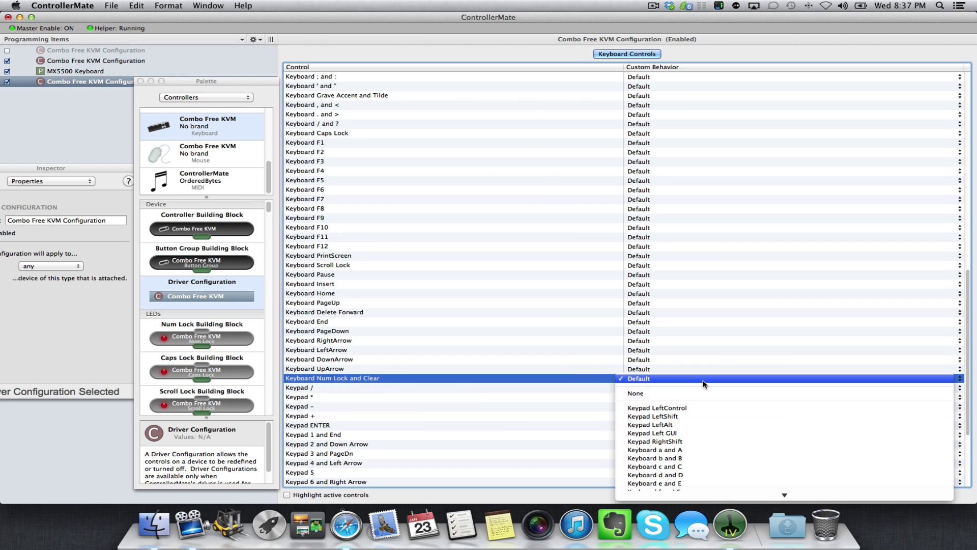
pyautogui.click(650, 395)
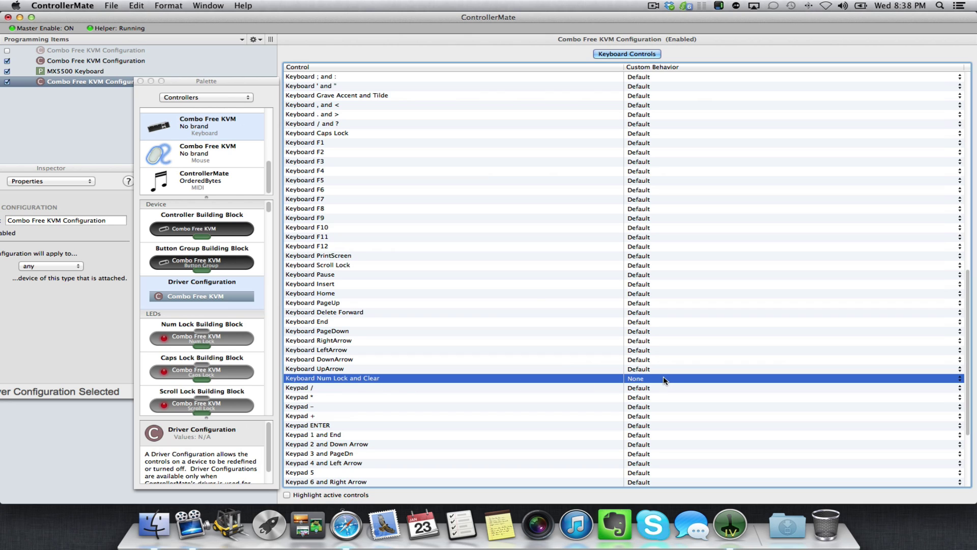
# - Go back to the overview listing three Combo Free KVM Configurations and park the Palette on the right
pyautogui.moveTo(192, 84); pyautogui.dragTo(254, 84)
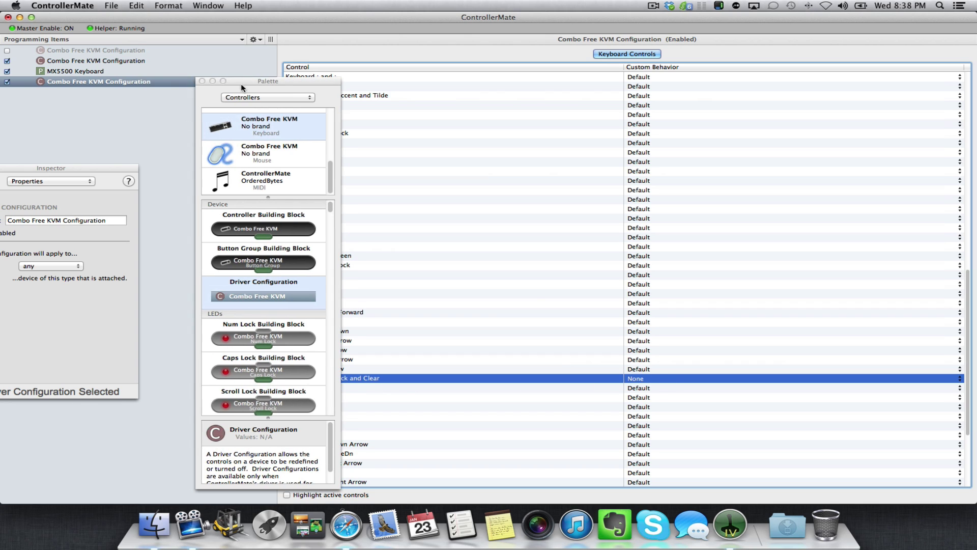
pyautogui.click(117, 122)
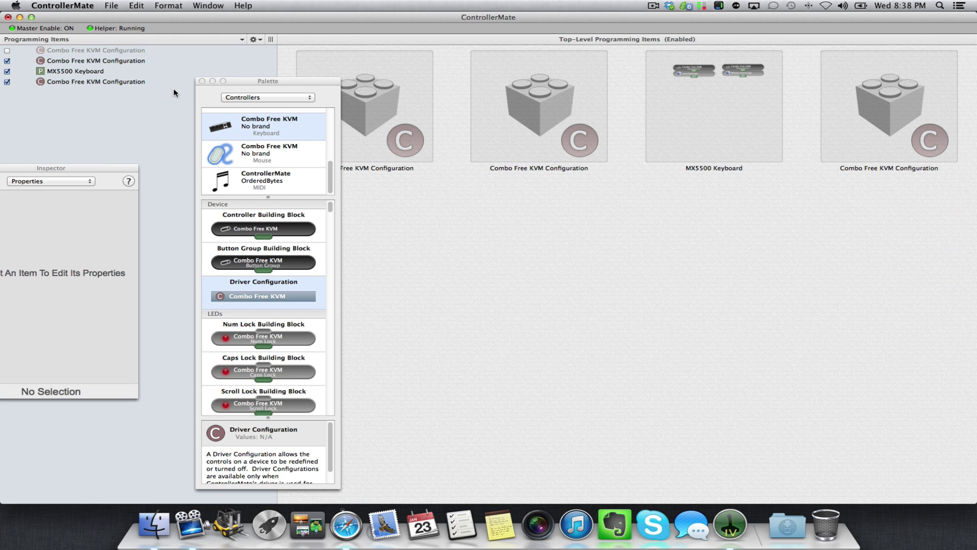
pyautogui.moveTo(238, 83); pyautogui.dragTo(789, 85)
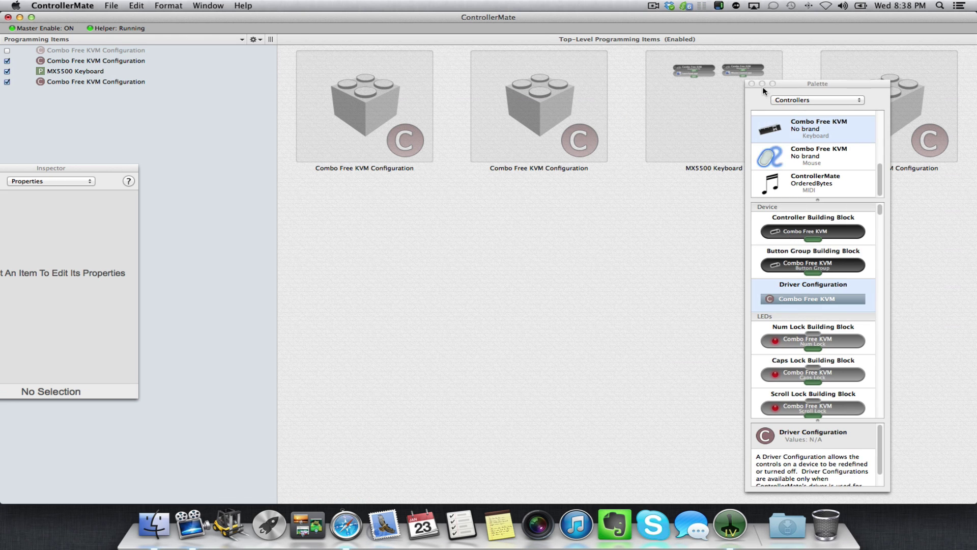
pyautogui.moveTo(789, 81); pyautogui.dragTo(856, 77)
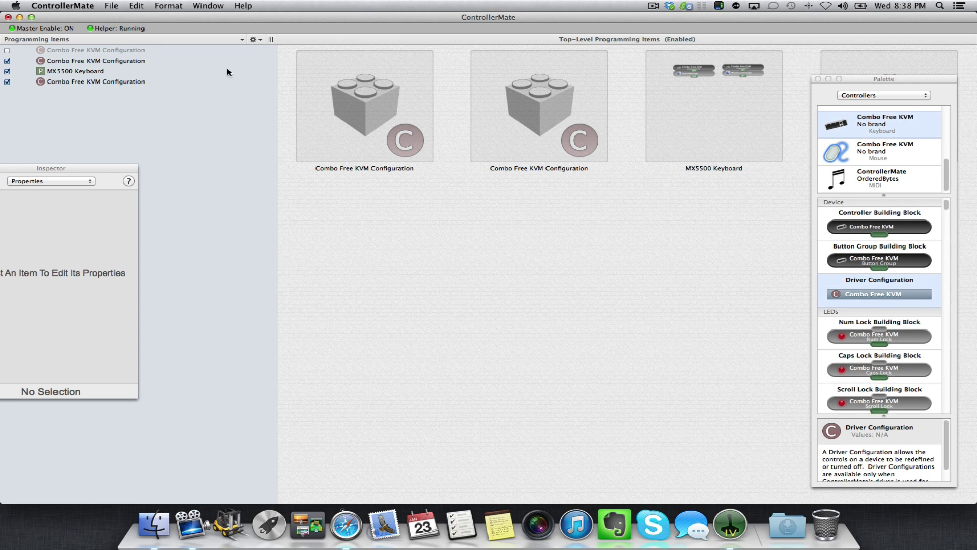
pyautogui.scroll(1, 903, 155)
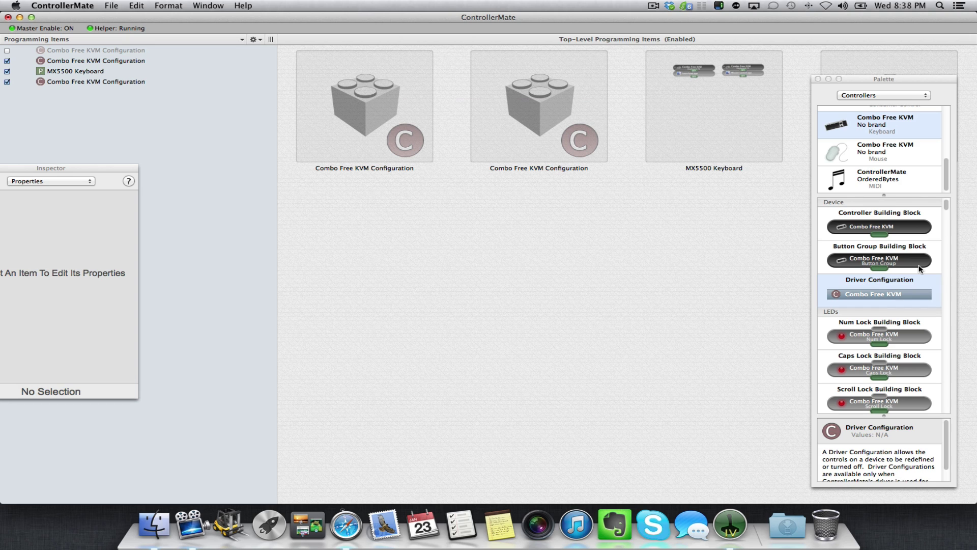
pyautogui.moveTo(891, 81); pyautogui.dragTo(831, 77)
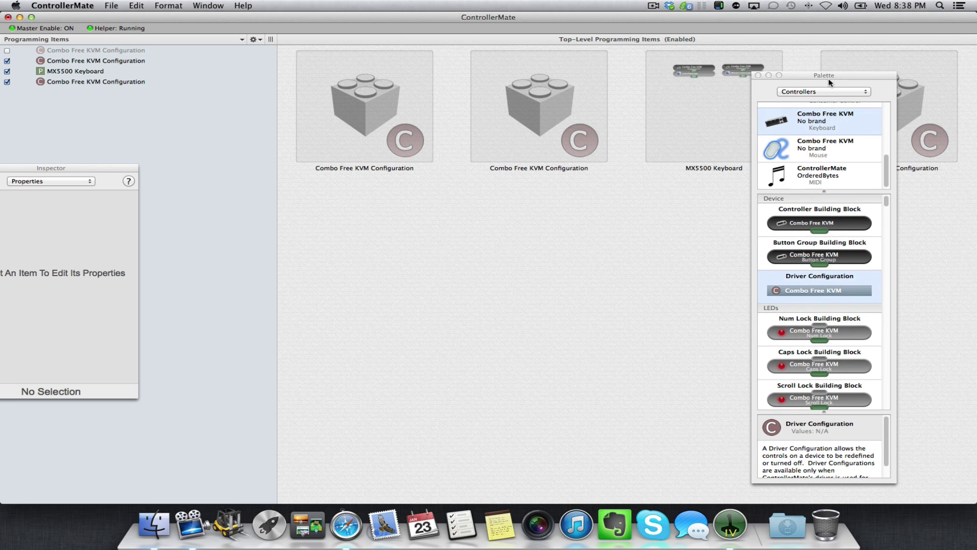
# - Create a programming page from the list's context menu and rename it 'Temp' in the Inspector
pyautogui.rightClick(146, 128)
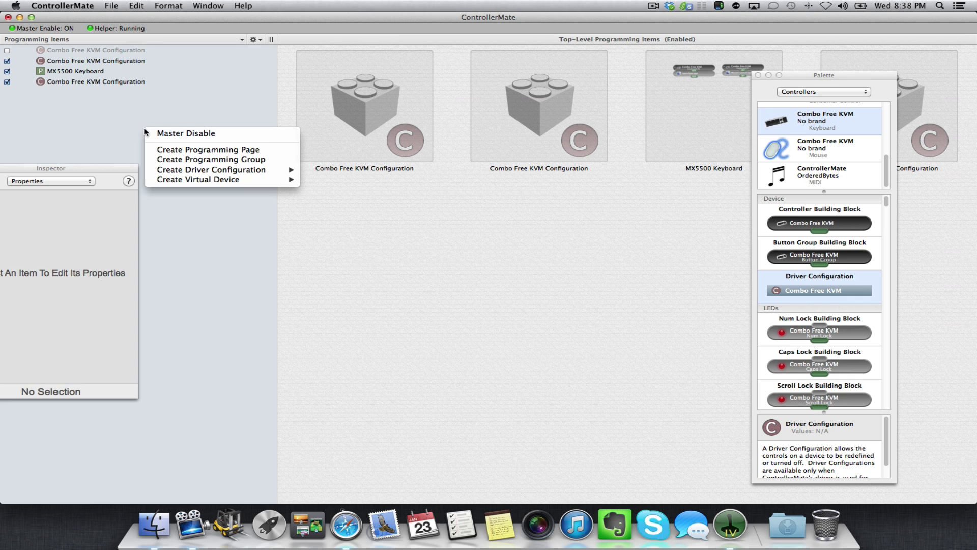
pyautogui.click(185, 149)
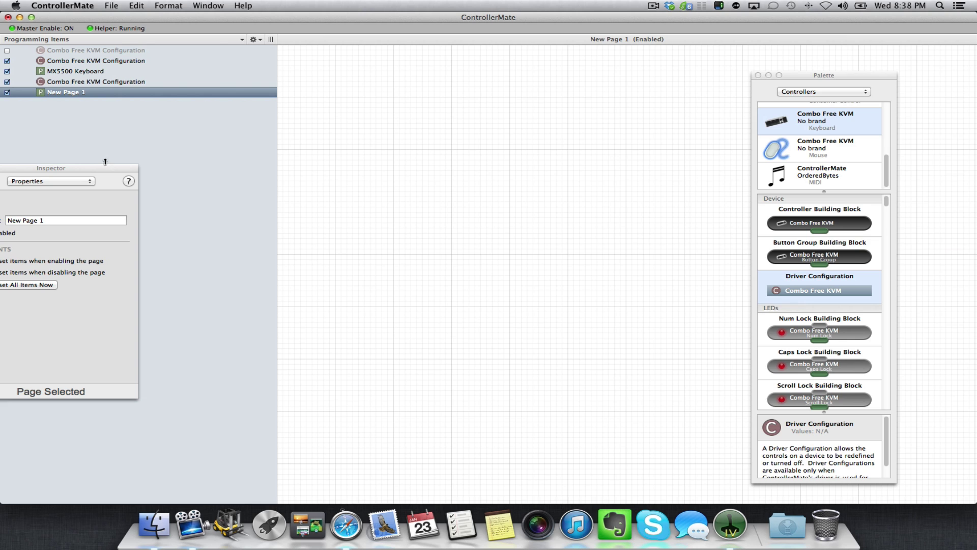
pyautogui.moveTo(94, 168); pyautogui.dragTo(557, 164)
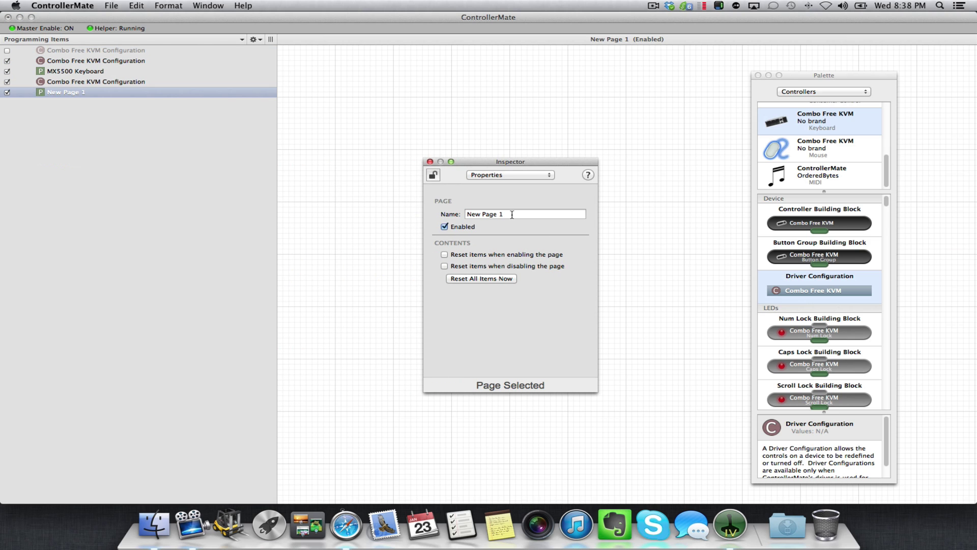
pyautogui.press('Tab')
pyautogui.write('Temp')
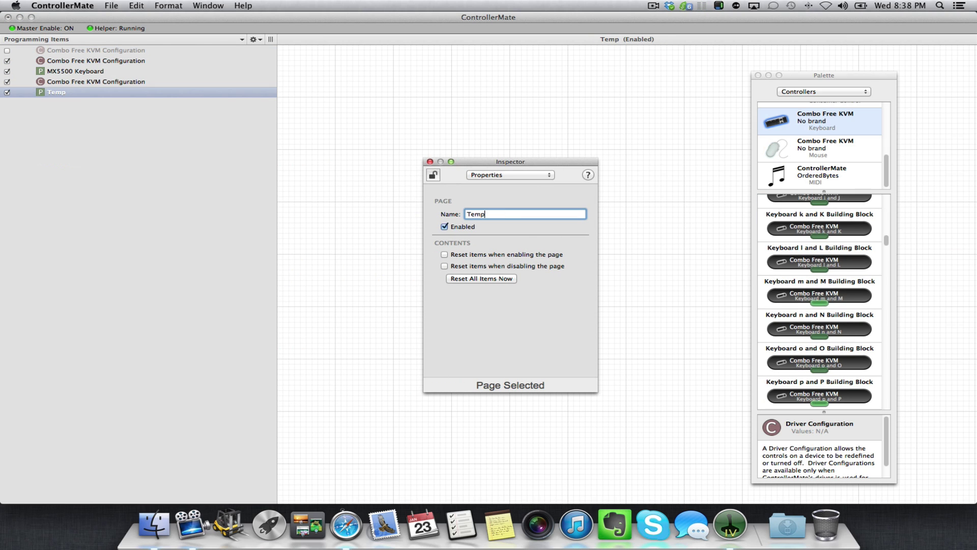
pyautogui.press('Return')
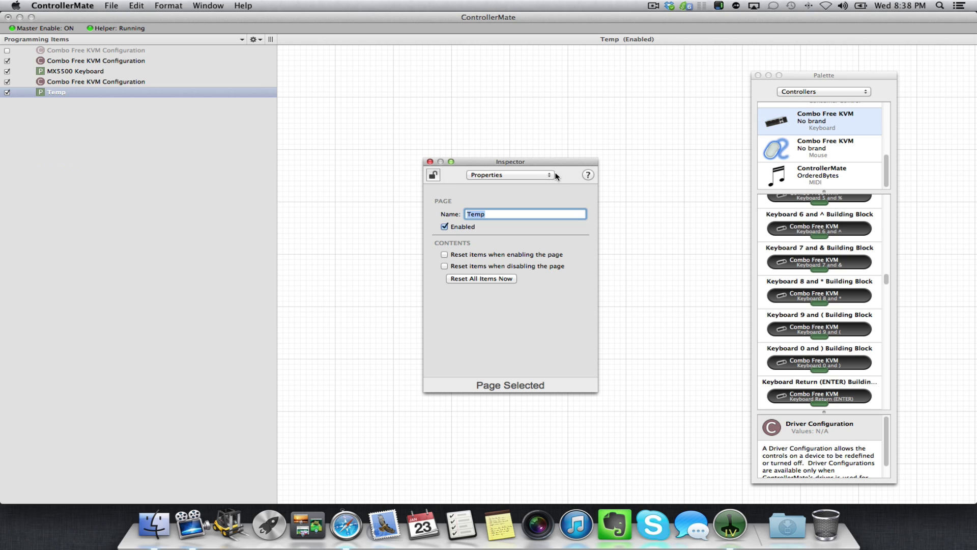
# - Place a Combo Free KVM Keyboard F1 building block on the Temp page
pyautogui.moveTo(555, 163); pyautogui.dragTo(133, 165)
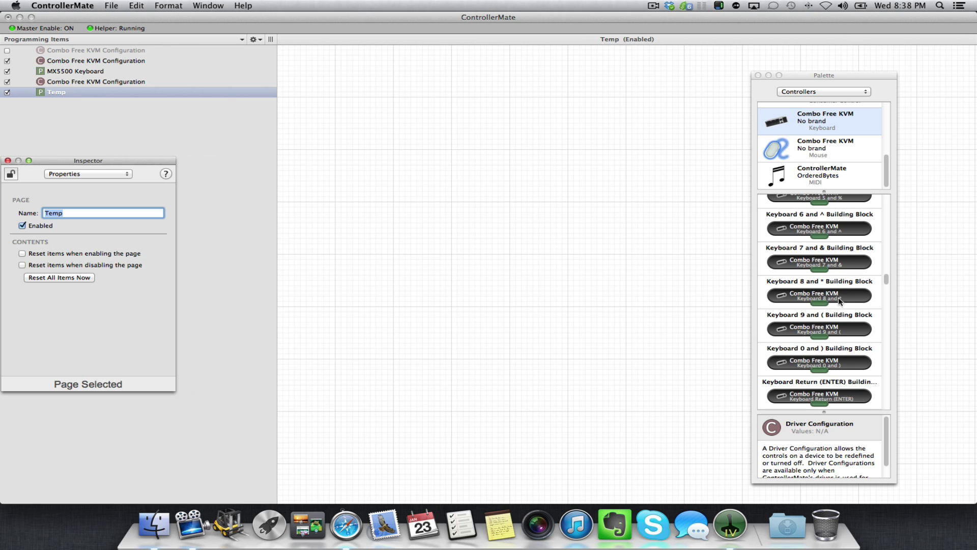
pyautogui.scroll(-5, 840, 259)
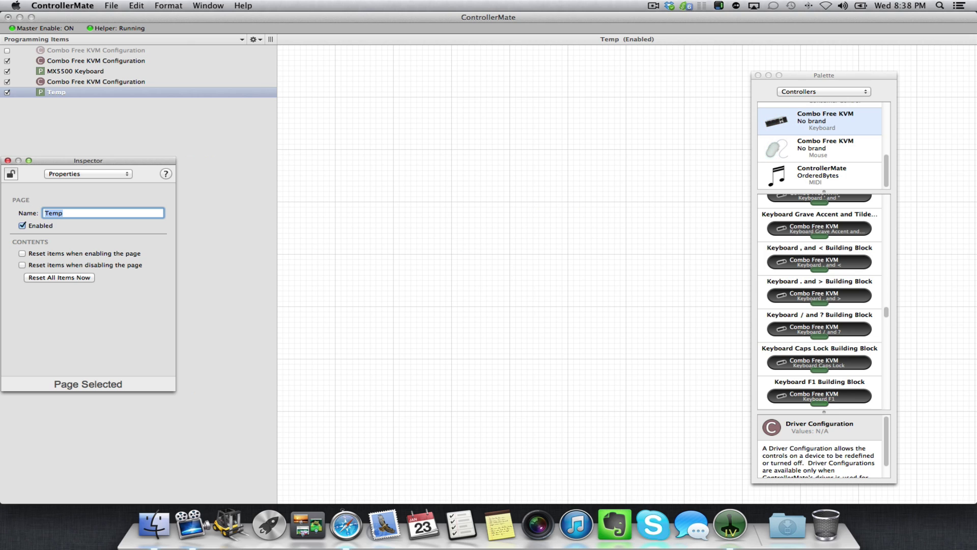
pyautogui.moveTo(826, 403); pyautogui.dragTo(371, 87)
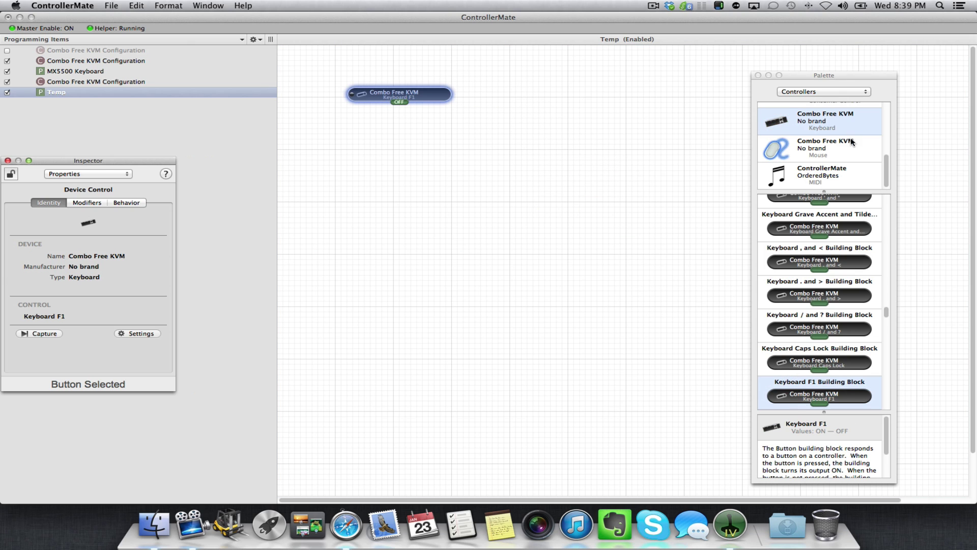
pyautogui.click(838, 92)
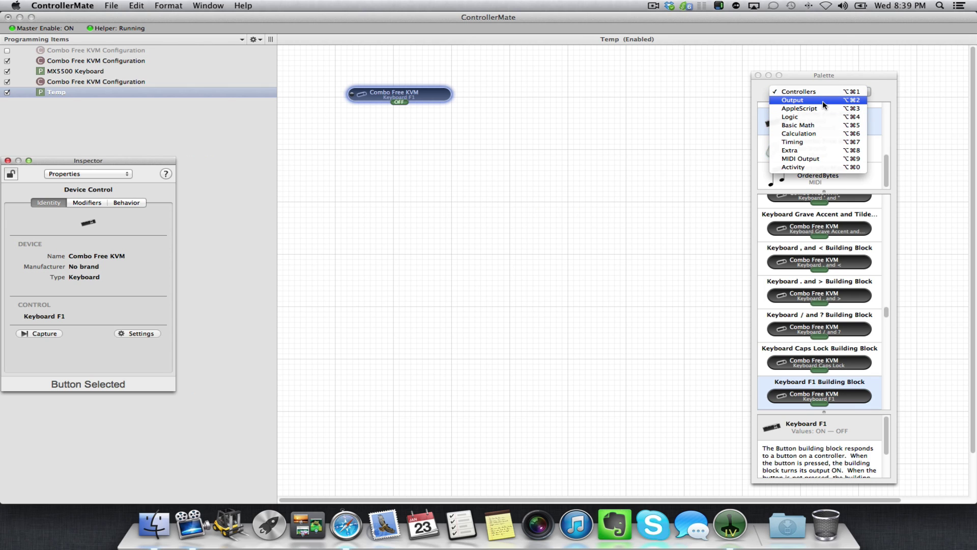
# - Attach an Extra > Finder Item block beneath the Keyboard F1 block and select it
pyautogui.click(815, 151)
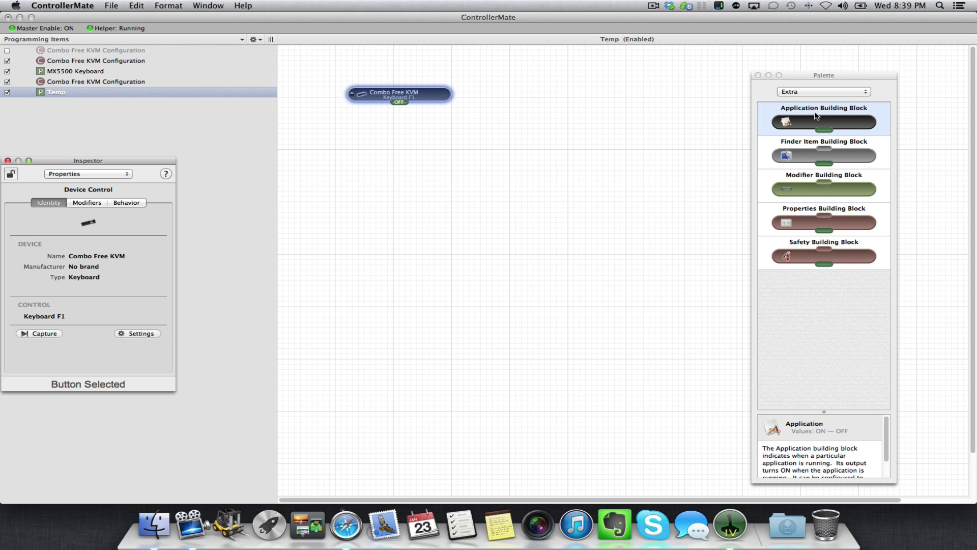
pyautogui.moveTo(801, 154); pyautogui.dragTo(410, 113)
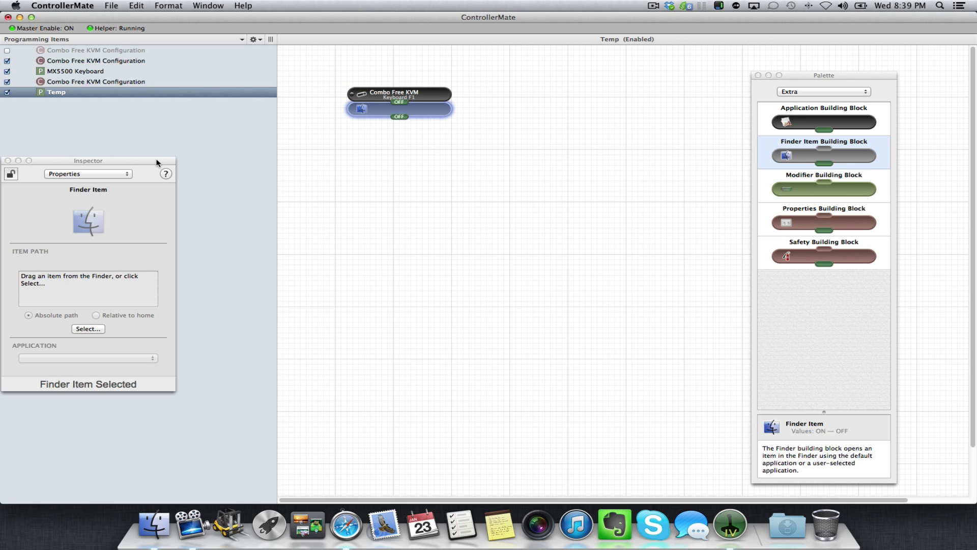
pyautogui.moveTo(160, 162); pyautogui.dragTo(643, 108)
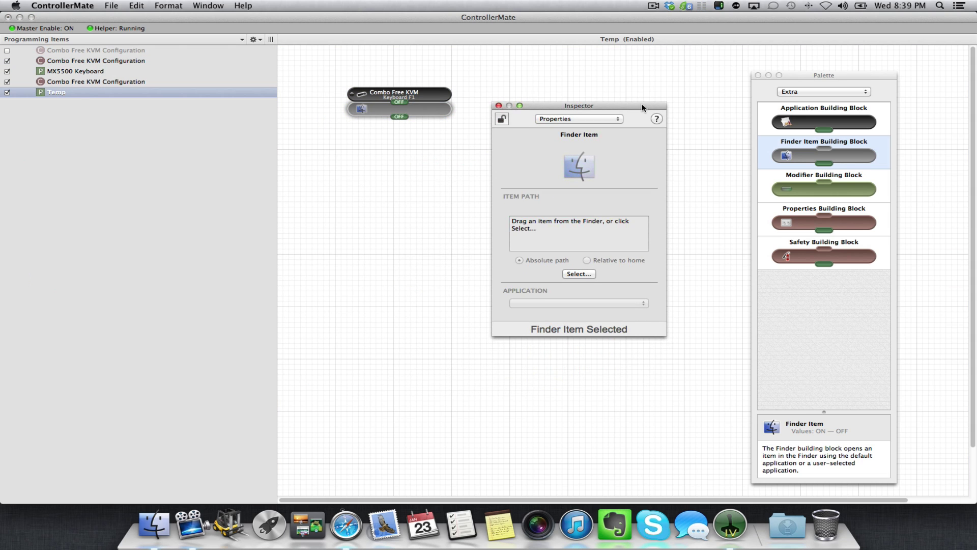
pyautogui.click(423, 112)
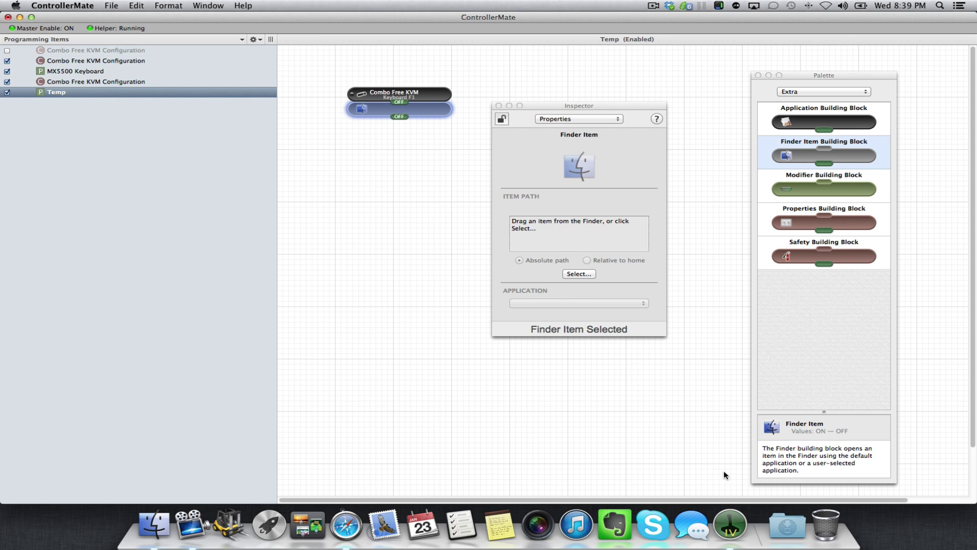
# - Set the Finder Item block to open Adobe Photoshop CS5.1.app
pyautogui.click(576, 281)
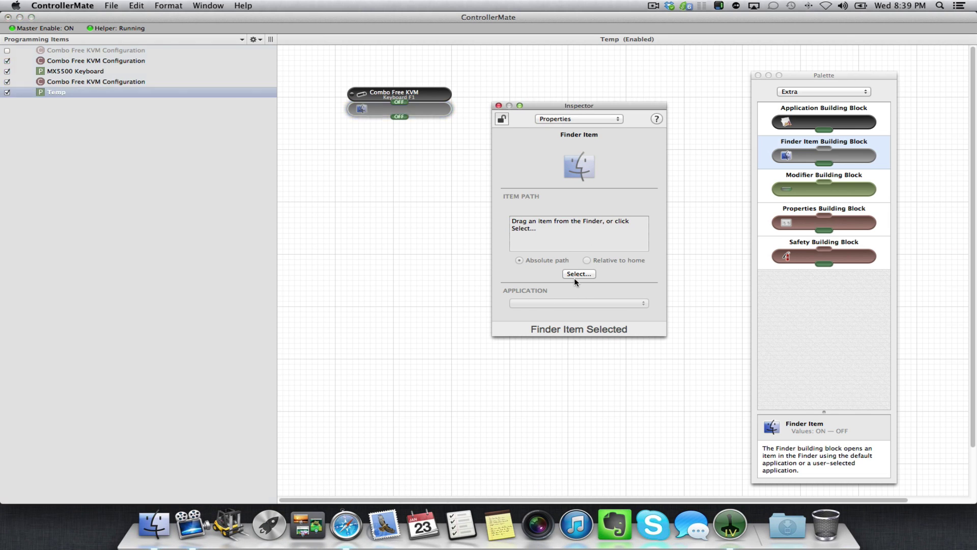
pyautogui.click(579, 274)
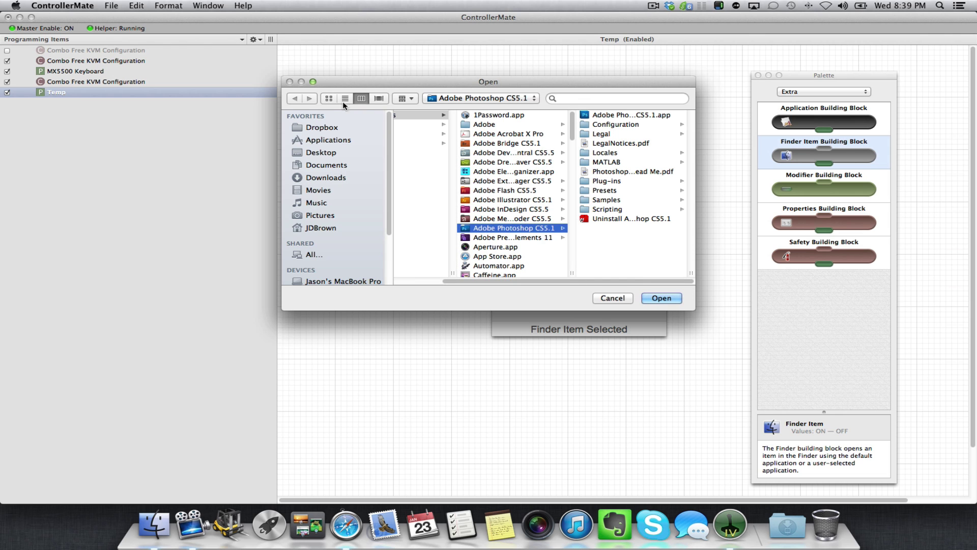
pyautogui.click(606, 115)
pyautogui.click(662, 298)
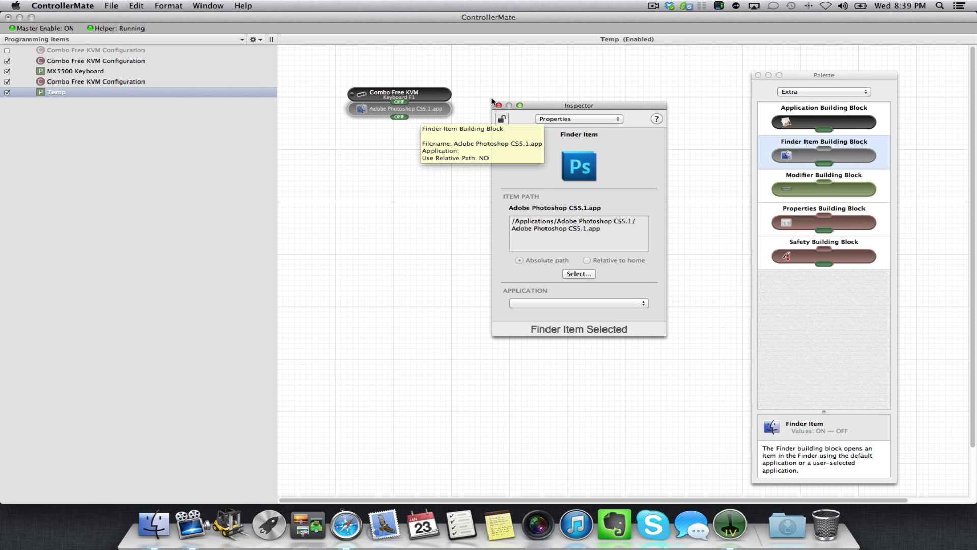
pyautogui.moveTo(572, 109); pyautogui.dragTo(830, 156)
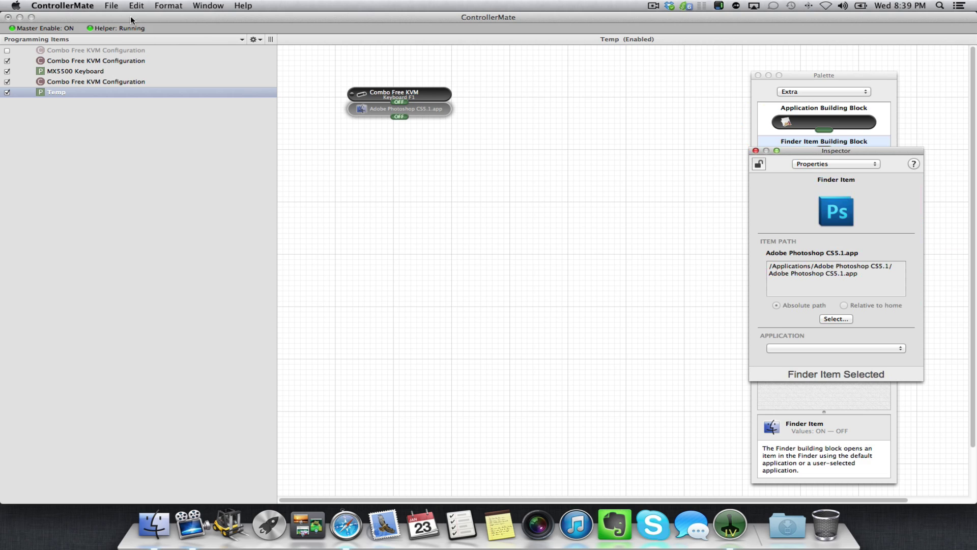
# - Save the project and test the F1 key, which launches Photoshop
pyautogui.click(112, 6)
pyautogui.click(139, 59)
pyautogui.press('F1')
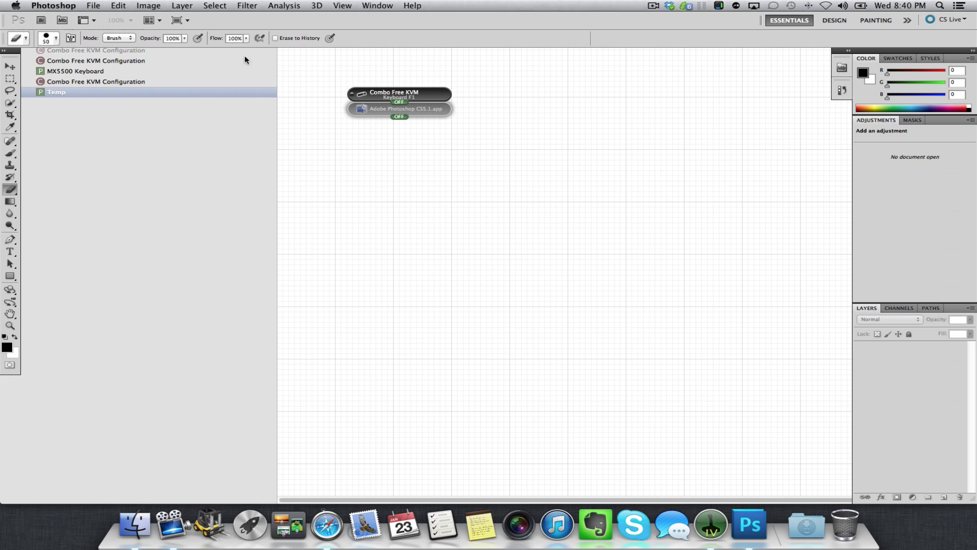
pyautogui.click(232, 203)
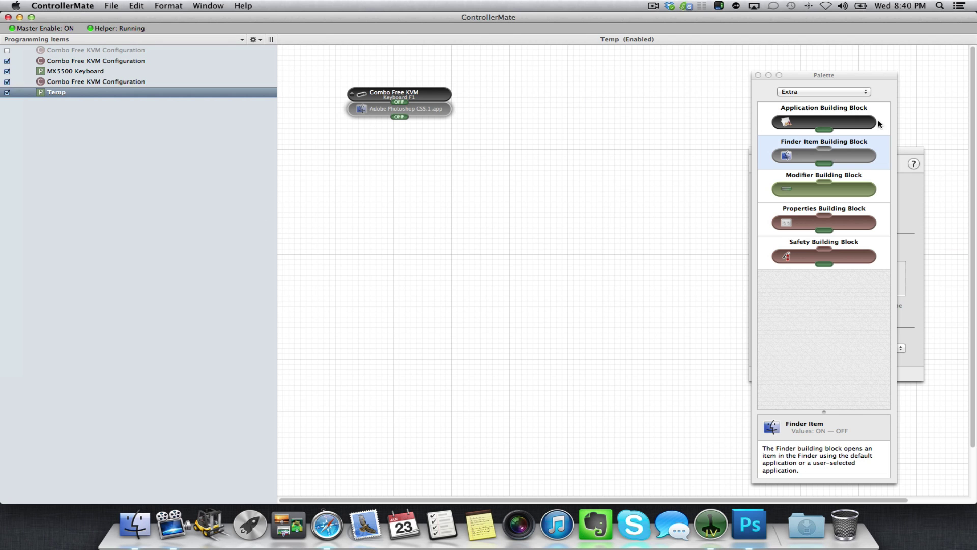
# - Place a second Finder Item block with a Keyboard F2 block connected above it
pyautogui.moveTo(819, 74); pyautogui.dragTo(716, 77)
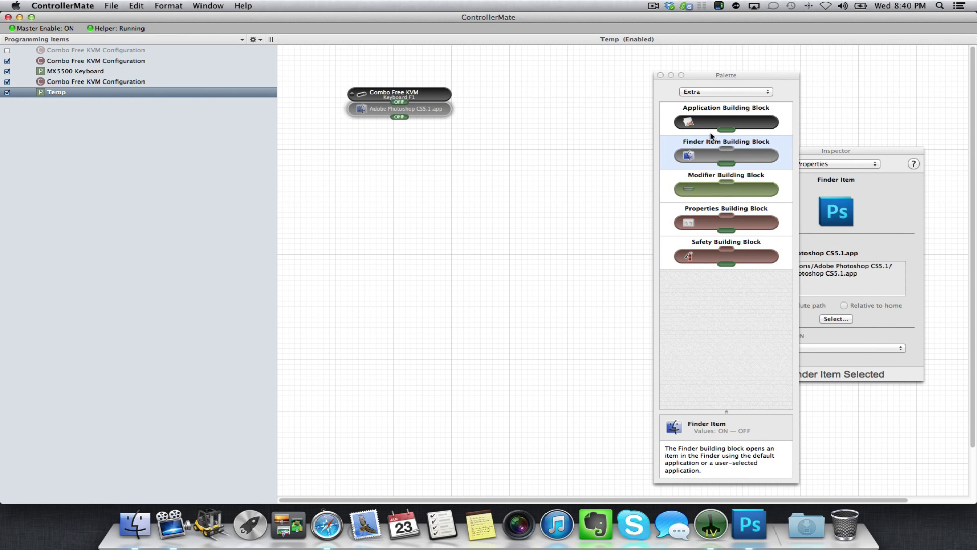
pyautogui.moveTo(726, 160); pyautogui.dragTo(538, 110)
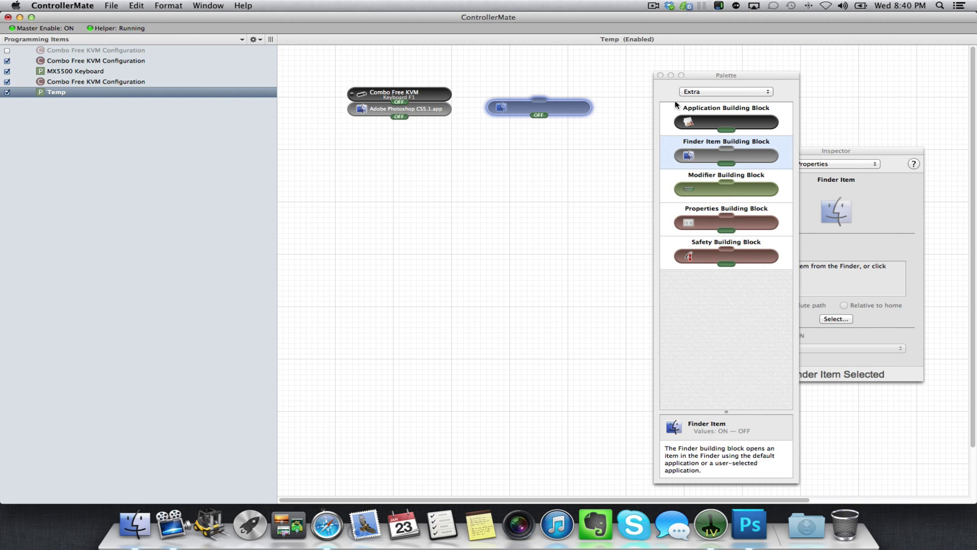
pyautogui.click(695, 94)
pyautogui.click(700, 33)
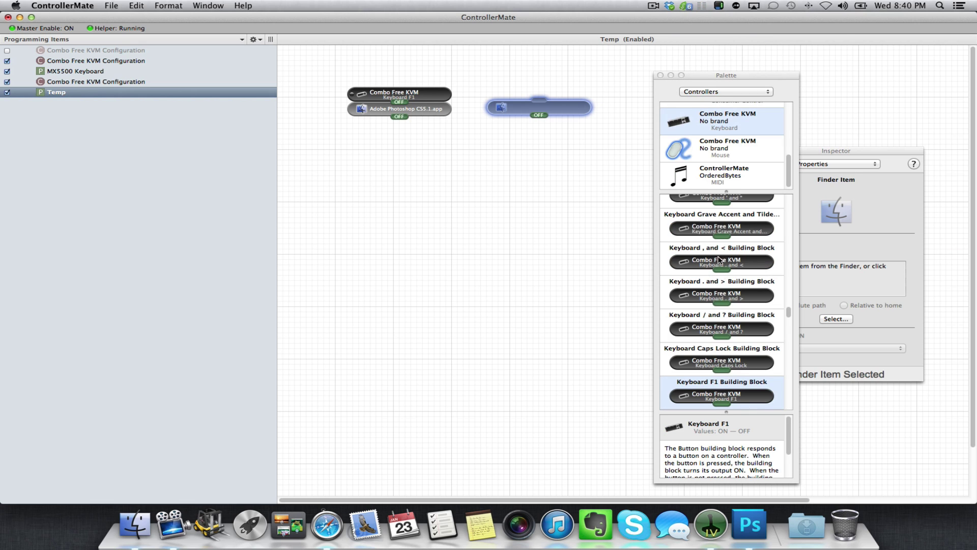
pyautogui.scroll(-3, 727, 274)
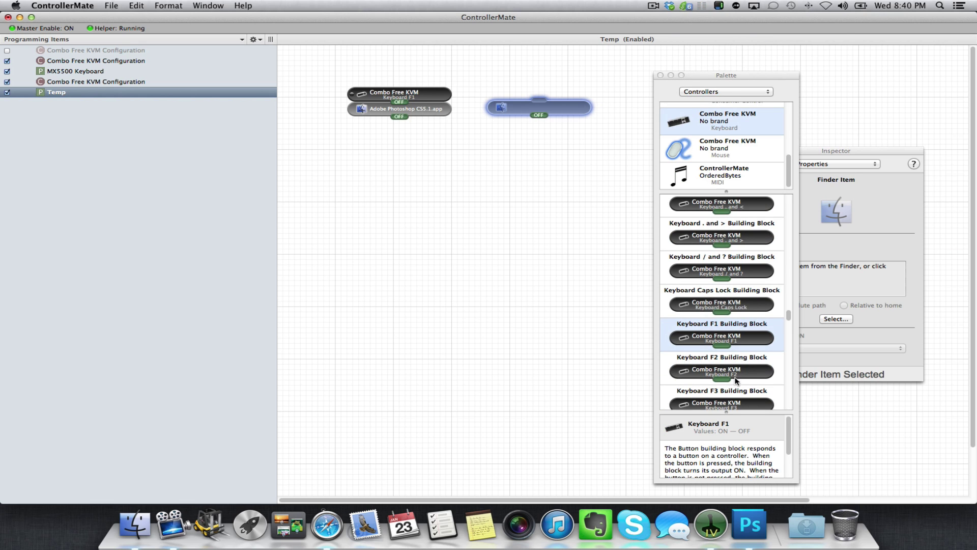
pyautogui.click(733, 376)
pyautogui.moveTo(733, 376); pyautogui.dragTo(558, 94)
# - Select the second Finder Item and bring up its Open dialog to choose the item
pyautogui.click(570, 126)
pyautogui.click(569, 106)
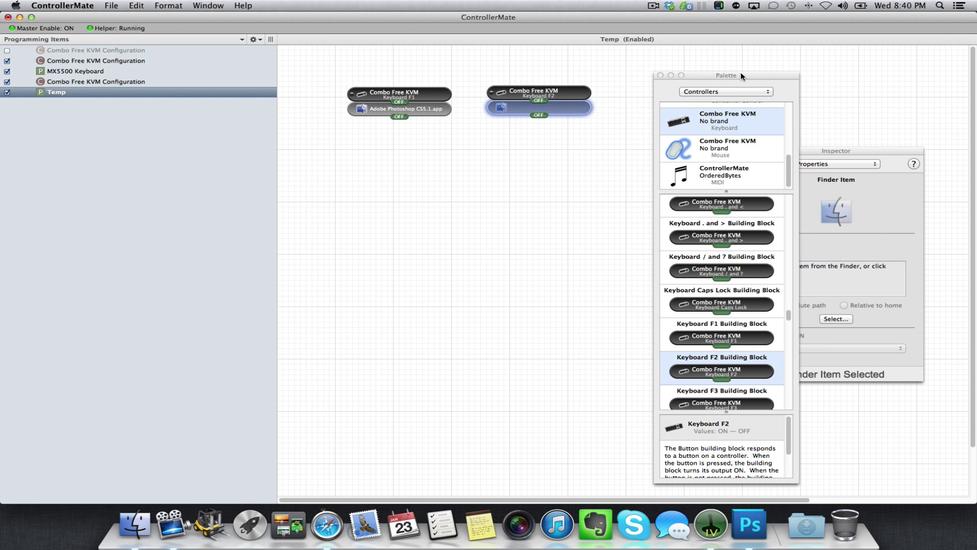
pyautogui.moveTo(738, 73); pyautogui.dragTo(713, 74)
pyautogui.click(880, 236)
pyautogui.click(839, 319)
pyautogui.scroll(-5, 468, 199)
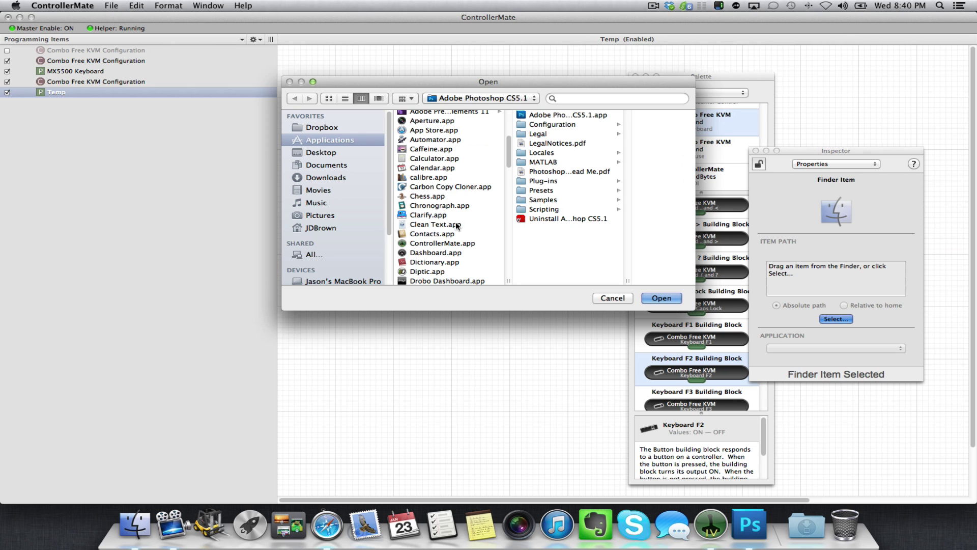
# - Point the F2 block's Finder Item at Launchpad.app in Applications
pyautogui.scroll(3, 457, 226)
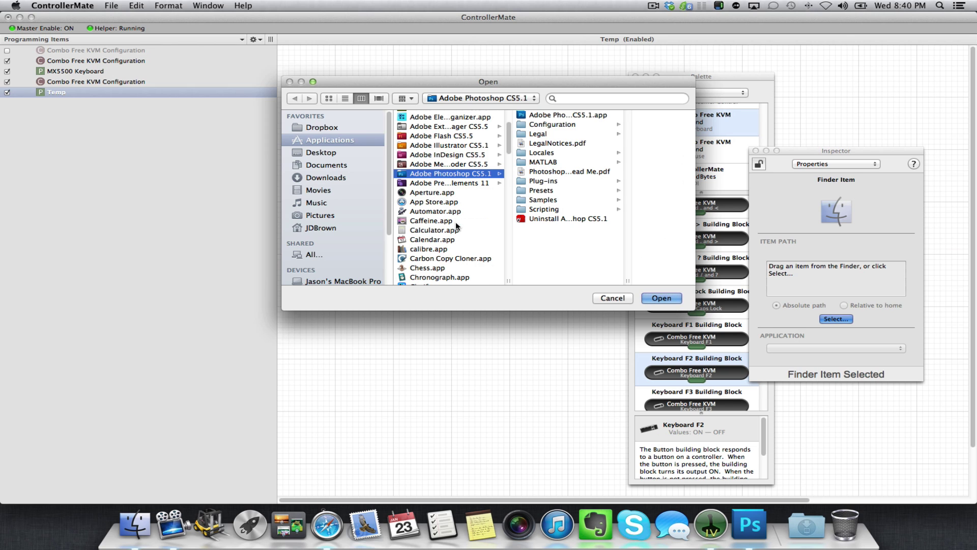
pyautogui.scroll(-1, 416, 223)
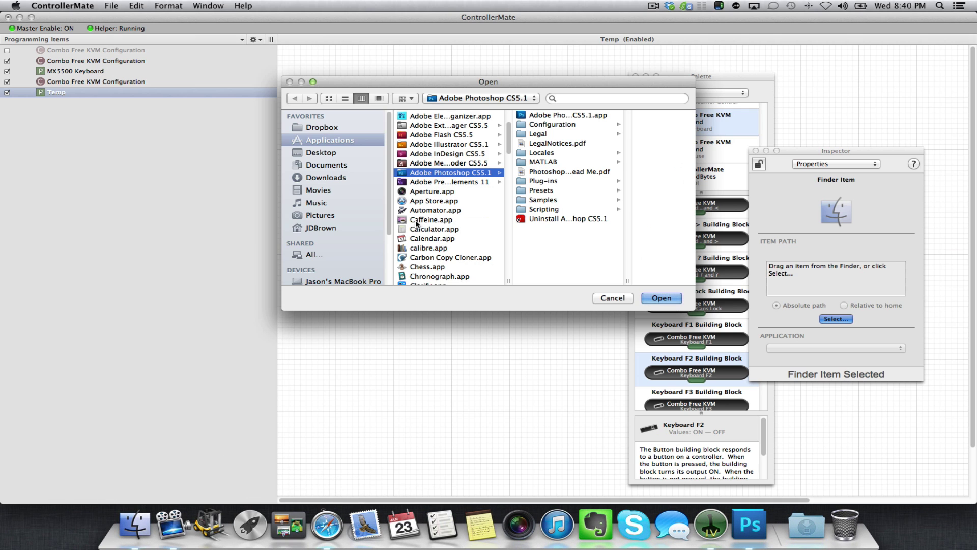
pyautogui.scroll(-8, 417, 223)
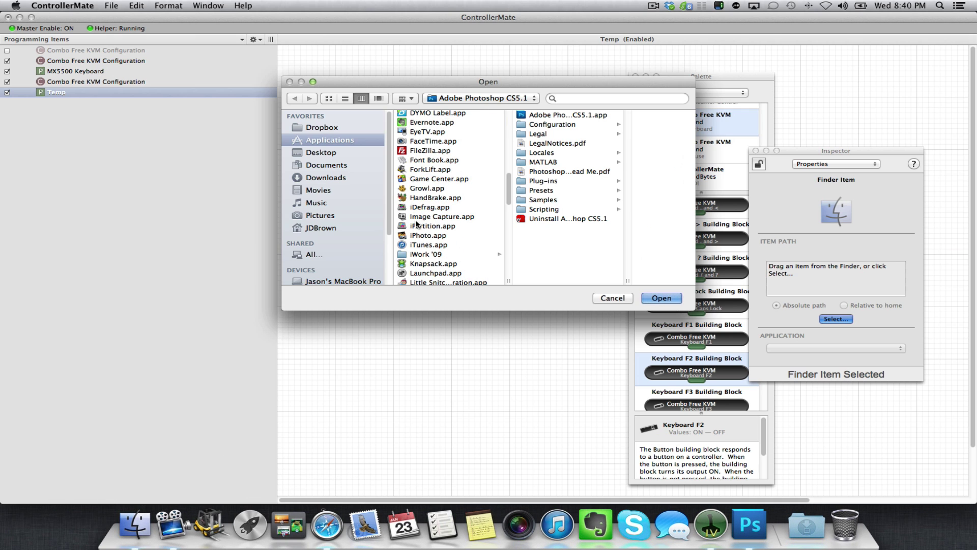
pyautogui.scroll(-2, 416, 223)
pyautogui.click(416, 237)
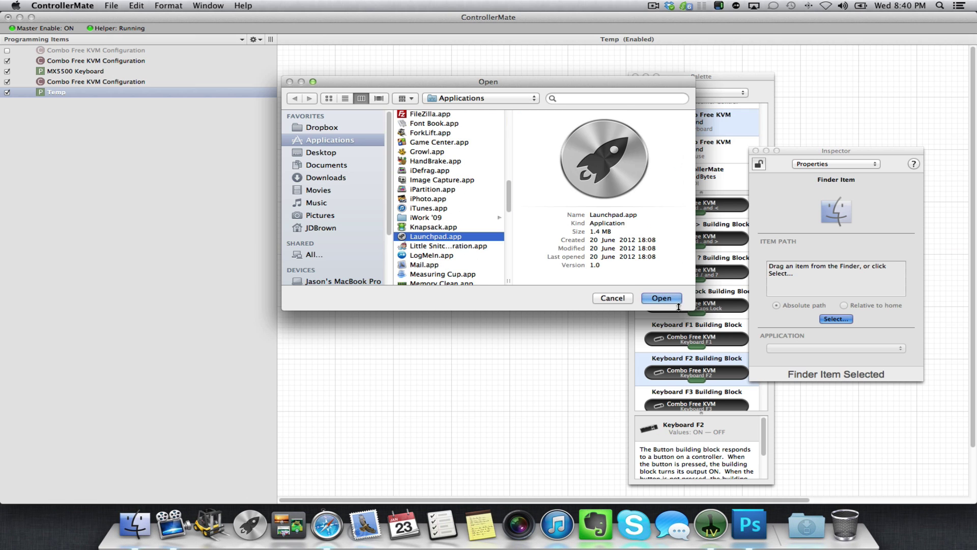
pyautogui.click(662, 298)
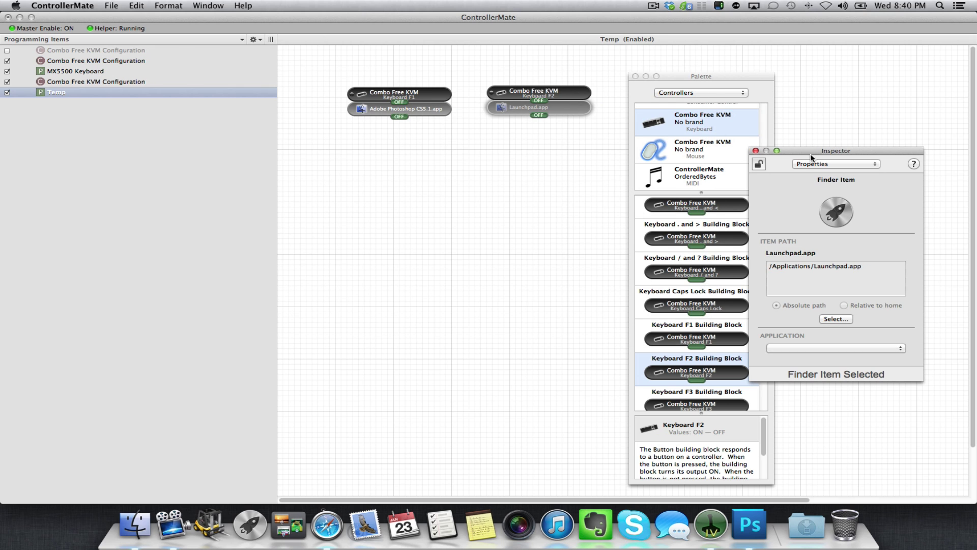
# - Move the Inspector aside, then show Mission Control with F2 and return to ControllerMate
pyautogui.moveTo(811, 155); pyautogui.dragTo(872, 149)
pyautogui.scroll(5, 680, 235)
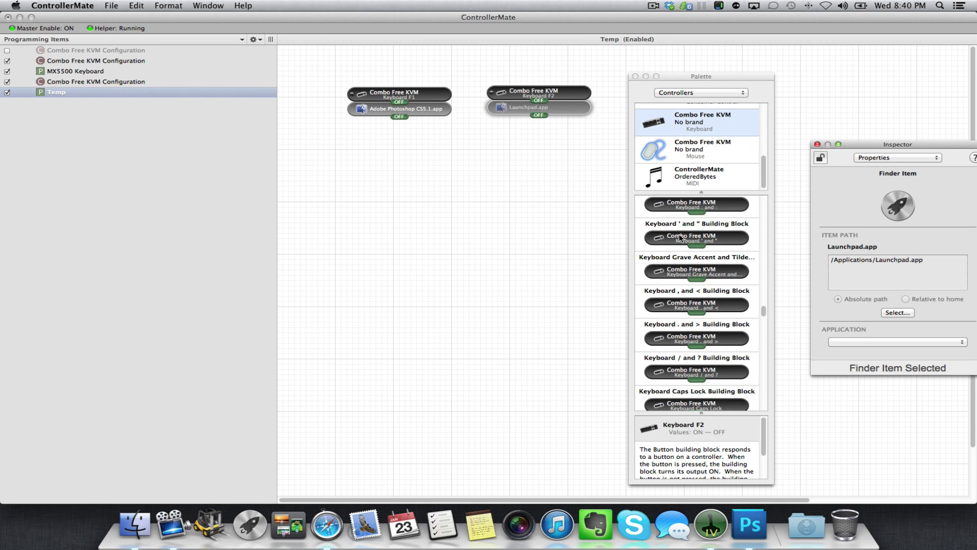
pyautogui.scroll(3, 712, 251)
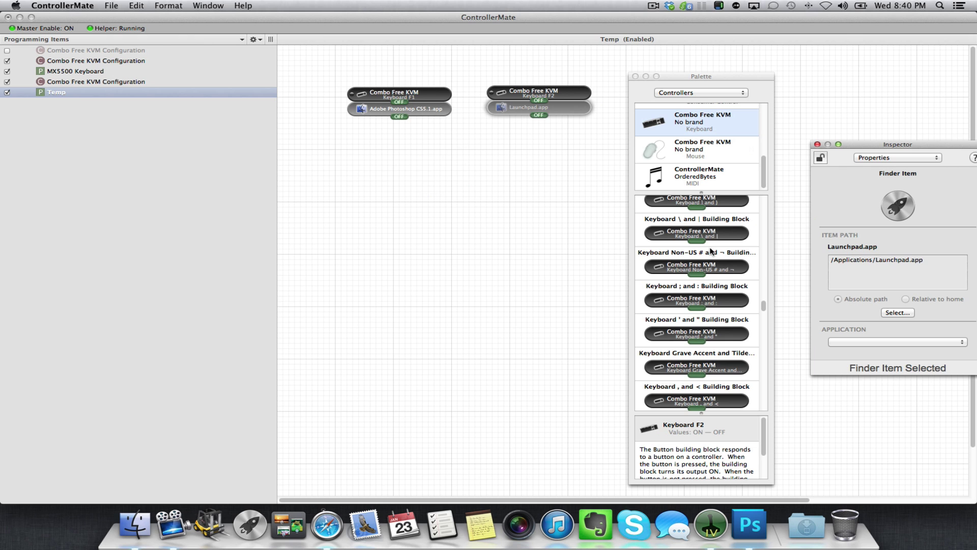
pyautogui.press('F2')
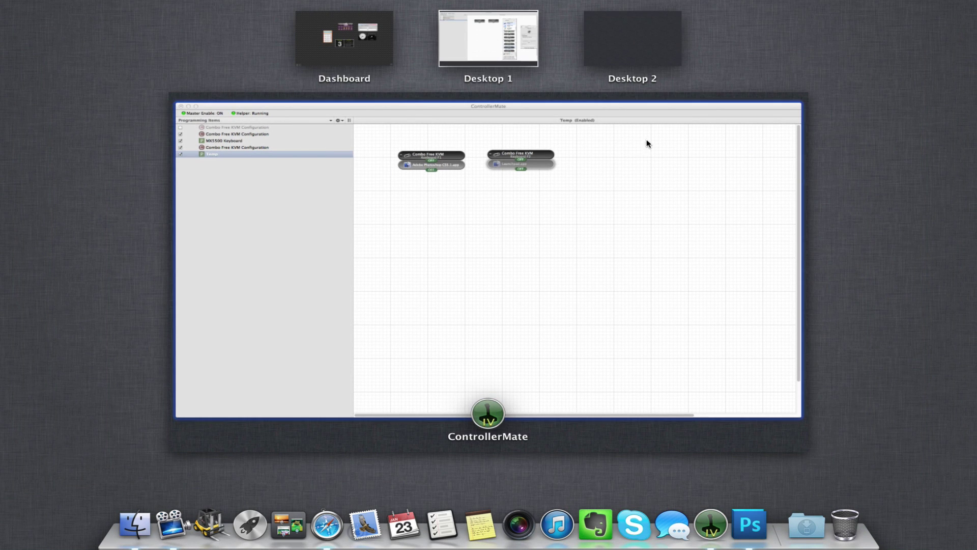
pyautogui.press('F2')
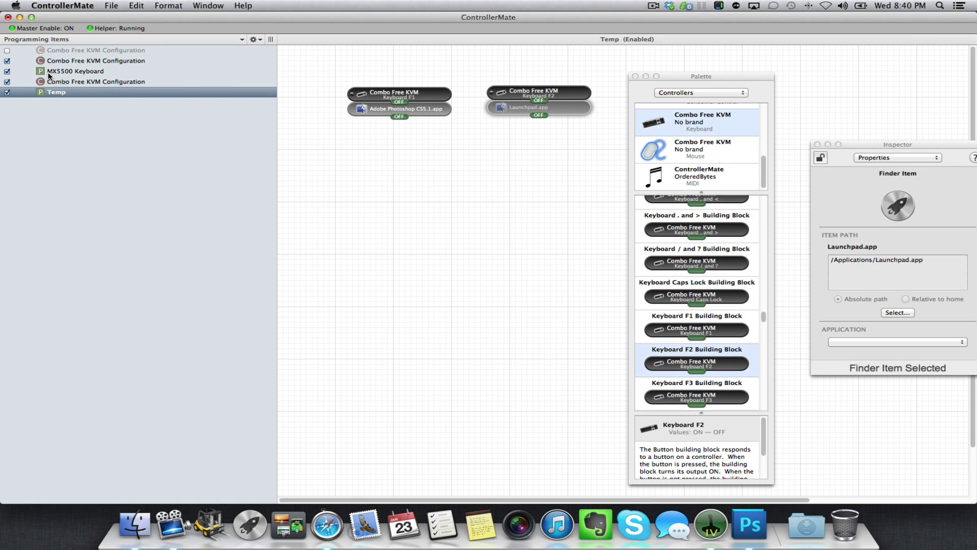
# - Disable the MX5500 Keyboard page and place a Keyboard F3 block on it
pyautogui.click(7, 72)
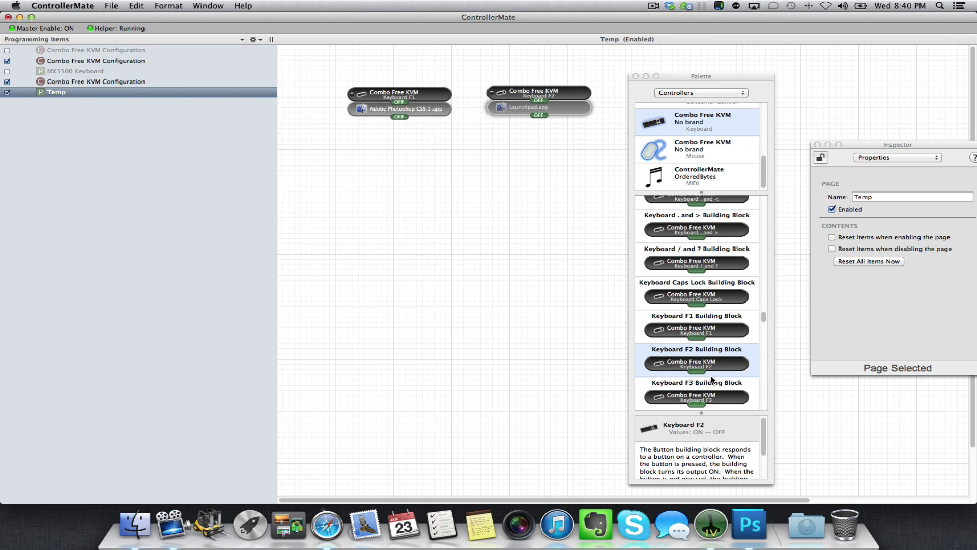
pyautogui.click(706, 397)
pyautogui.moveTo(689, 396); pyautogui.dragTo(368, 141)
# - Show Extra blocks and open a second palette via Window > Palette Window > New Palette, beside the first
pyautogui.click(701, 93)
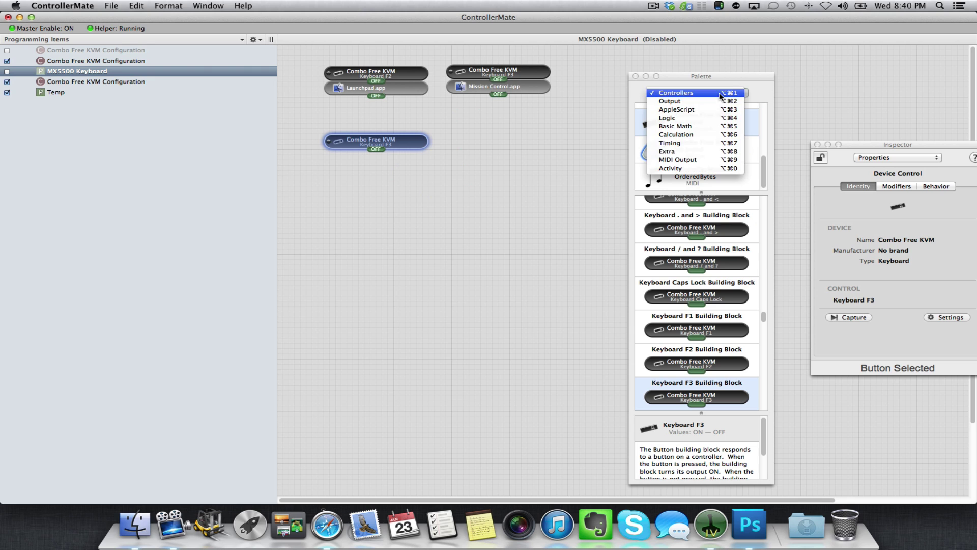
pyautogui.click(699, 151)
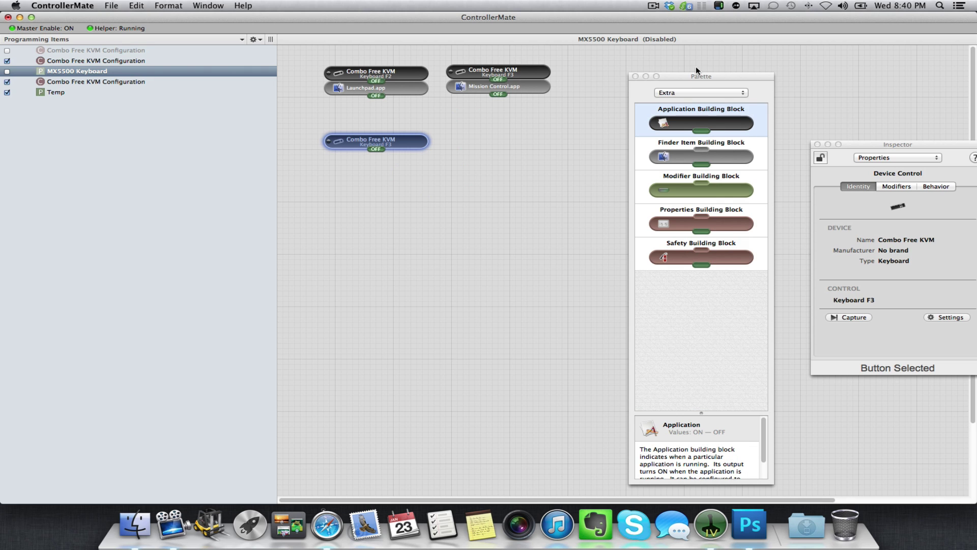
pyautogui.click(687, 78)
pyautogui.click(197, 5)
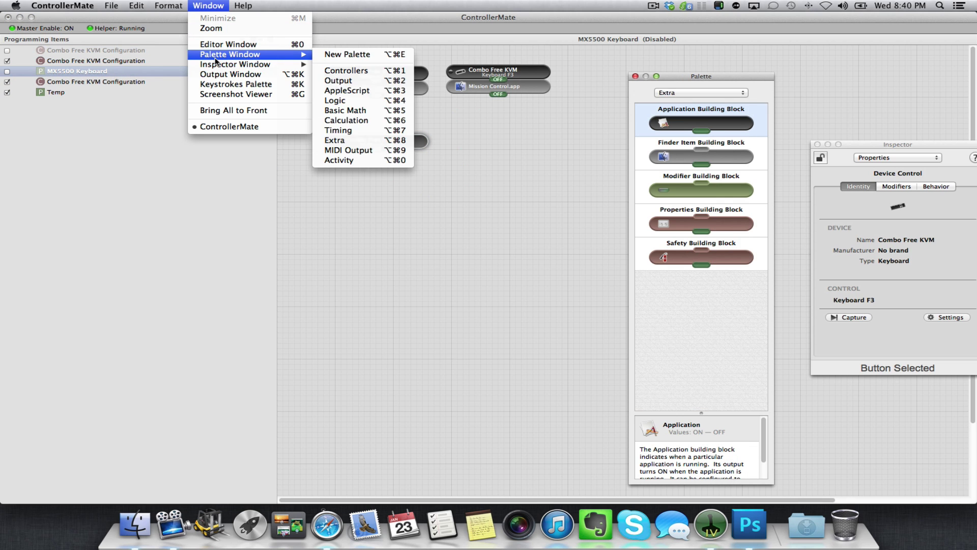
pyautogui.moveTo(220, 66)
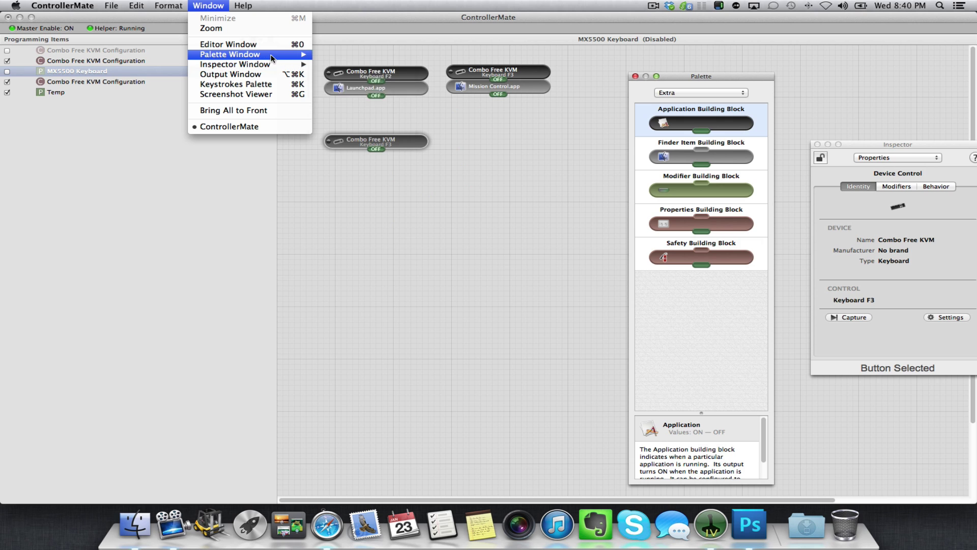
pyautogui.moveTo(278, 54)
pyautogui.click(350, 59)
pyautogui.moveTo(701, 84); pyautogui.dragTo(835, 74)
# - Switch the first palette to Controllers, move the Inspector left, and attach a Finder Item under F3
pyautogui.click(726, 93)
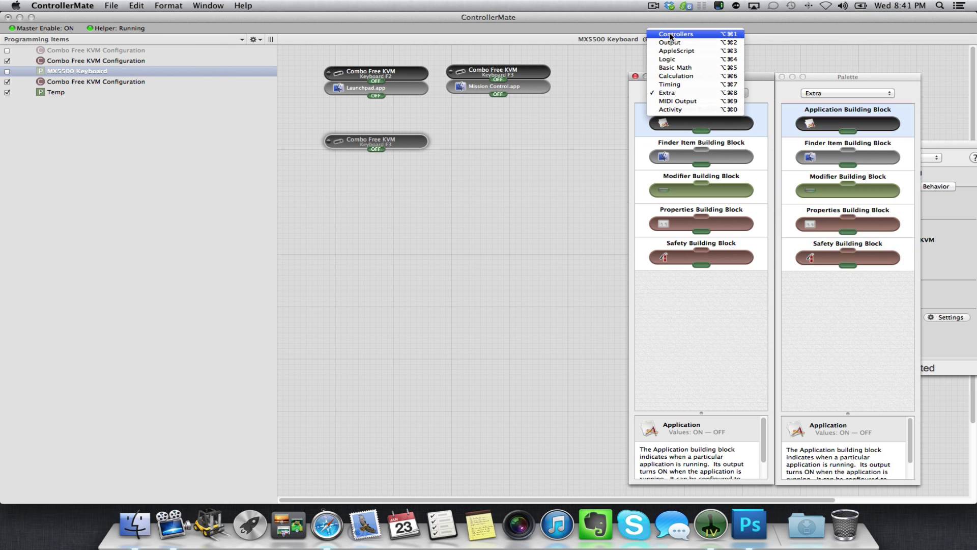
pyautogui.click(673, 34)
pyautogui.moveTo(940, 145); pyautogui.dragTo(182, 185)
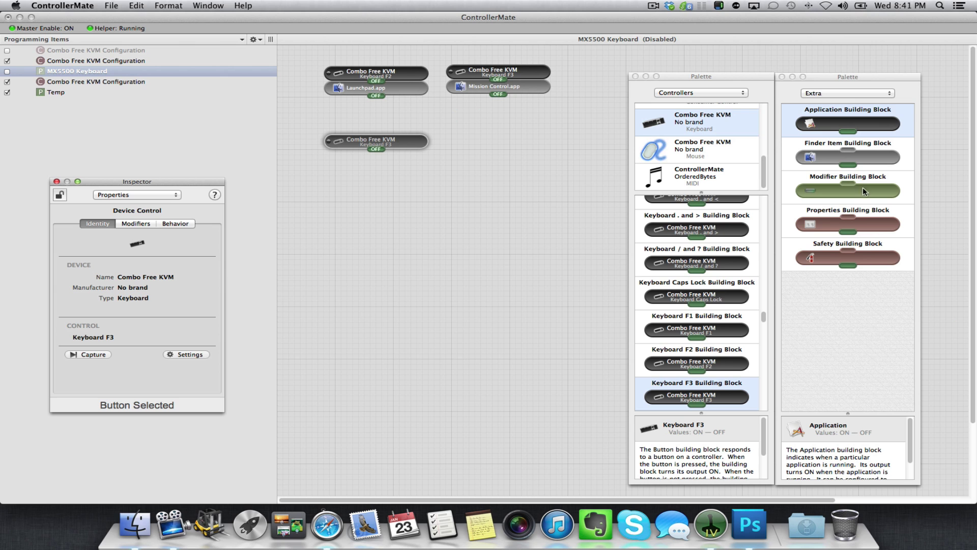
pyautogui.moveTo(851, 157); pyautogui.dragTo(398, 164)
# - Set the new F3 Finder Item to open Mission Control.app
pyautogui.click(138, 351)
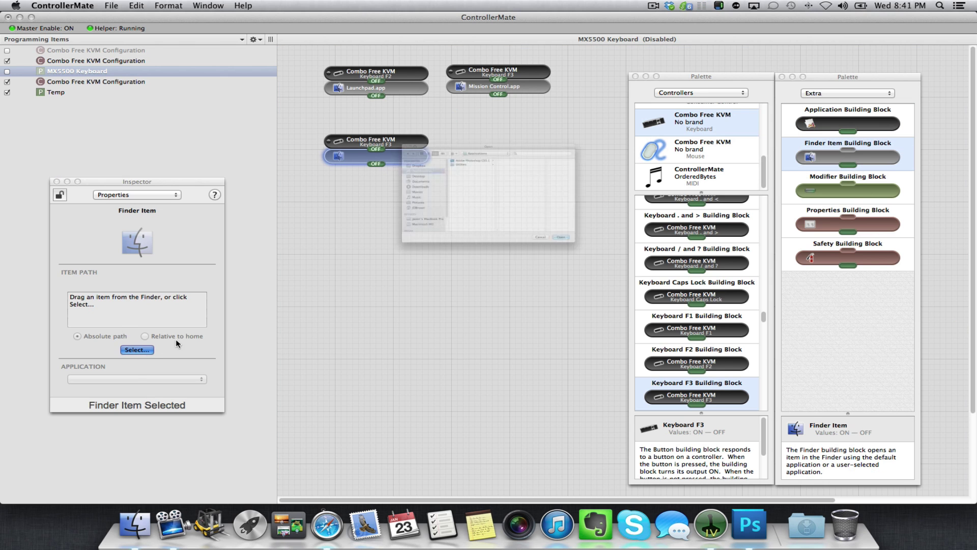
pyautogui.scroll(-10, 443, 216)
pyautogui.scroll(3, 443, 216)
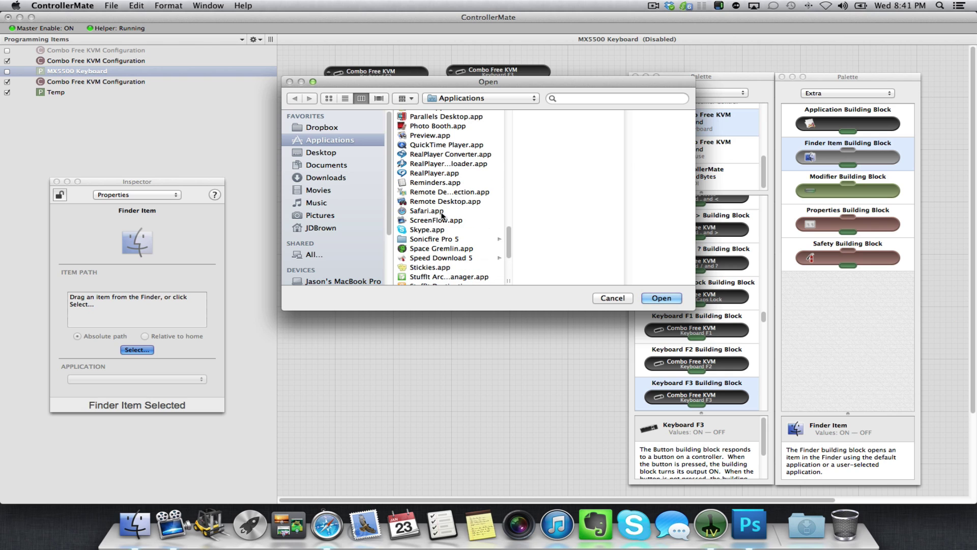
pyautogui.scroll(4, 443, 216)
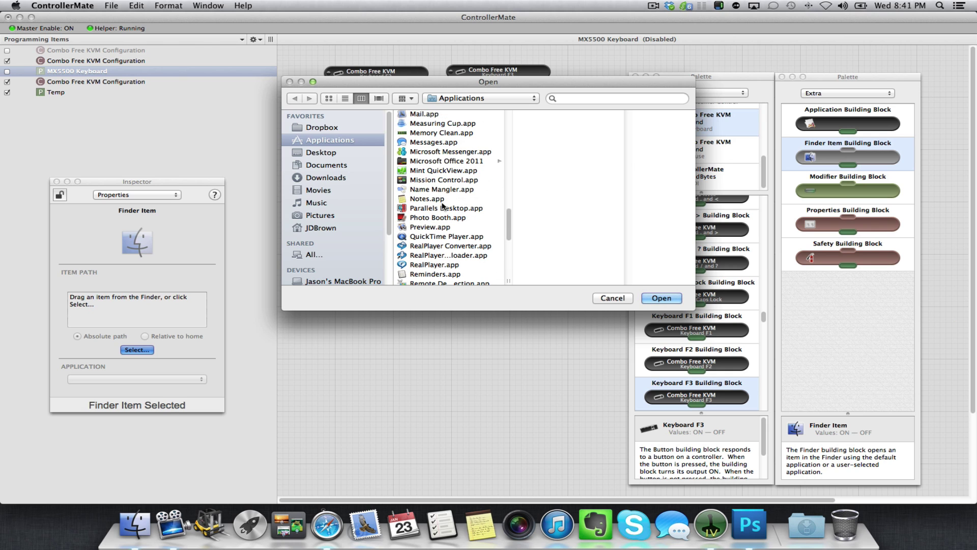
pyautogui.click(439, 180)
pyautogui.click(662, 298)
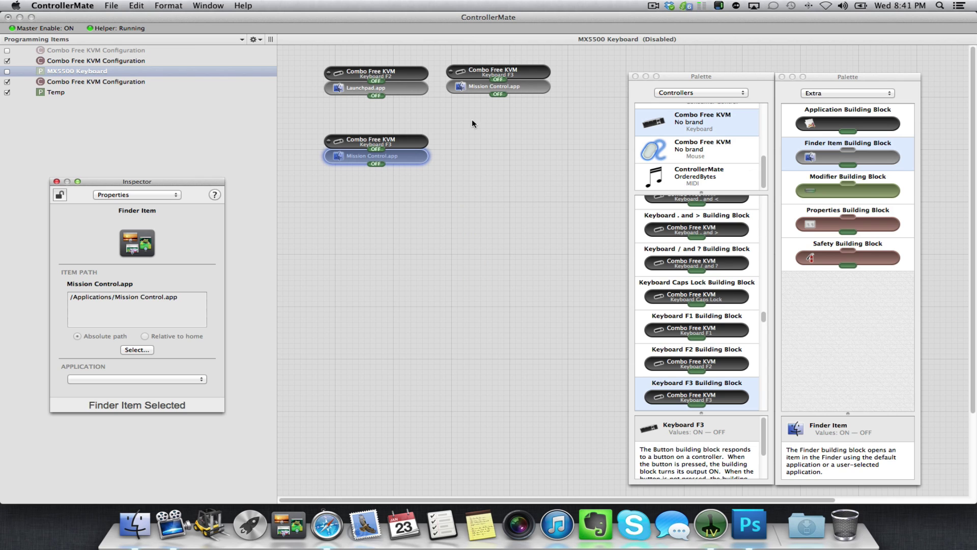
# - Add a Keyboard F4 block from the Controllers palette to the MX5500 Keyboard page
pyautogui.click(758, 264)
pyautogui.scroll(-1, 758, 267)
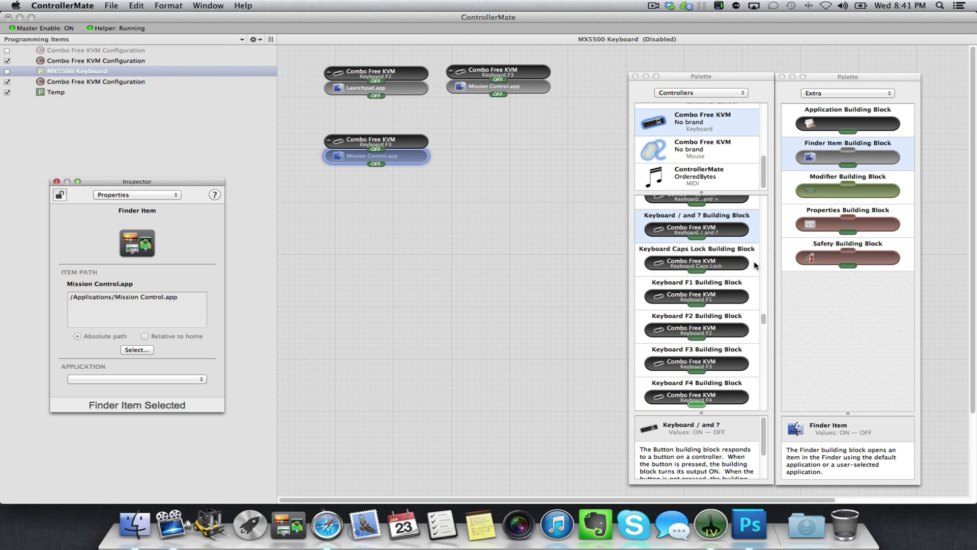
pyautogui.click(721, 397)
pyautogui.moveTo(721, 397); pyautogui.dragTo(534, 137)
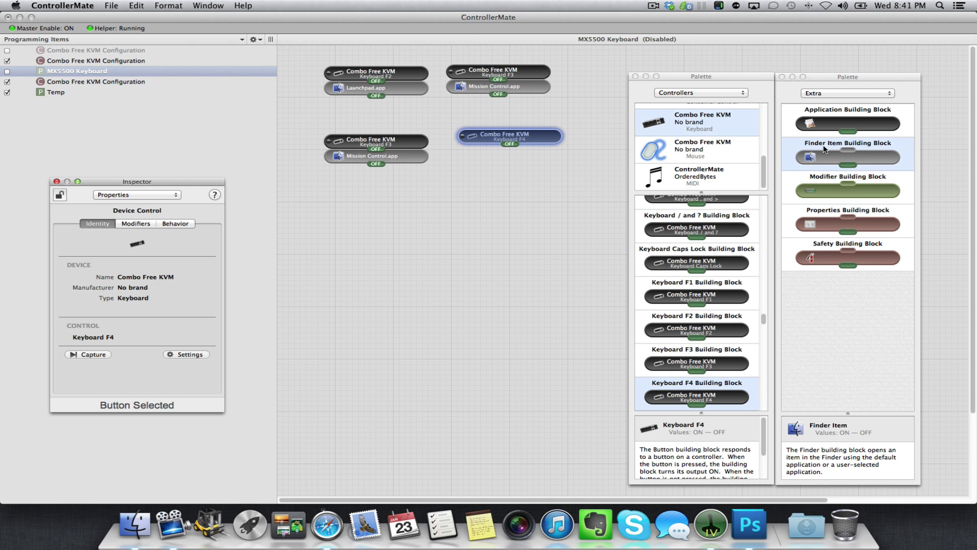
pyautogui.click(874, 95)
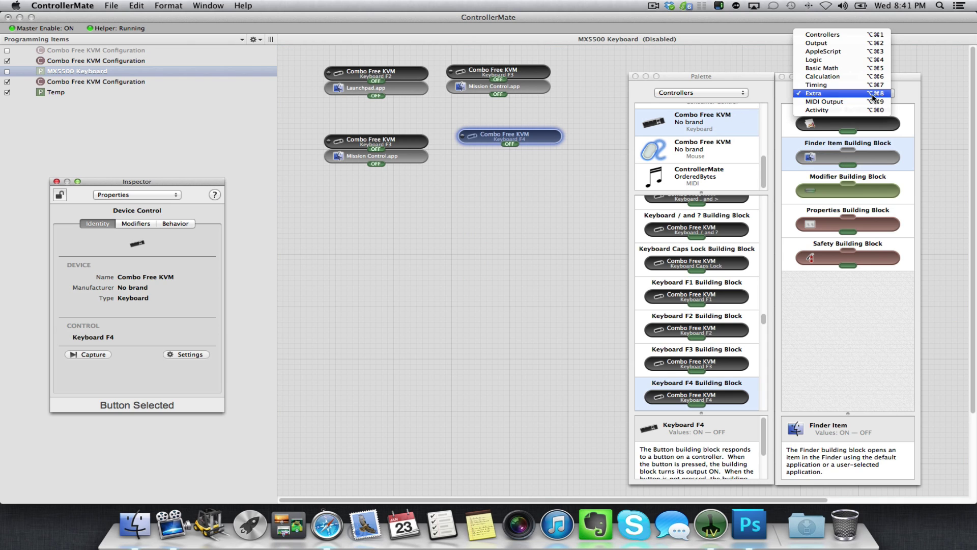